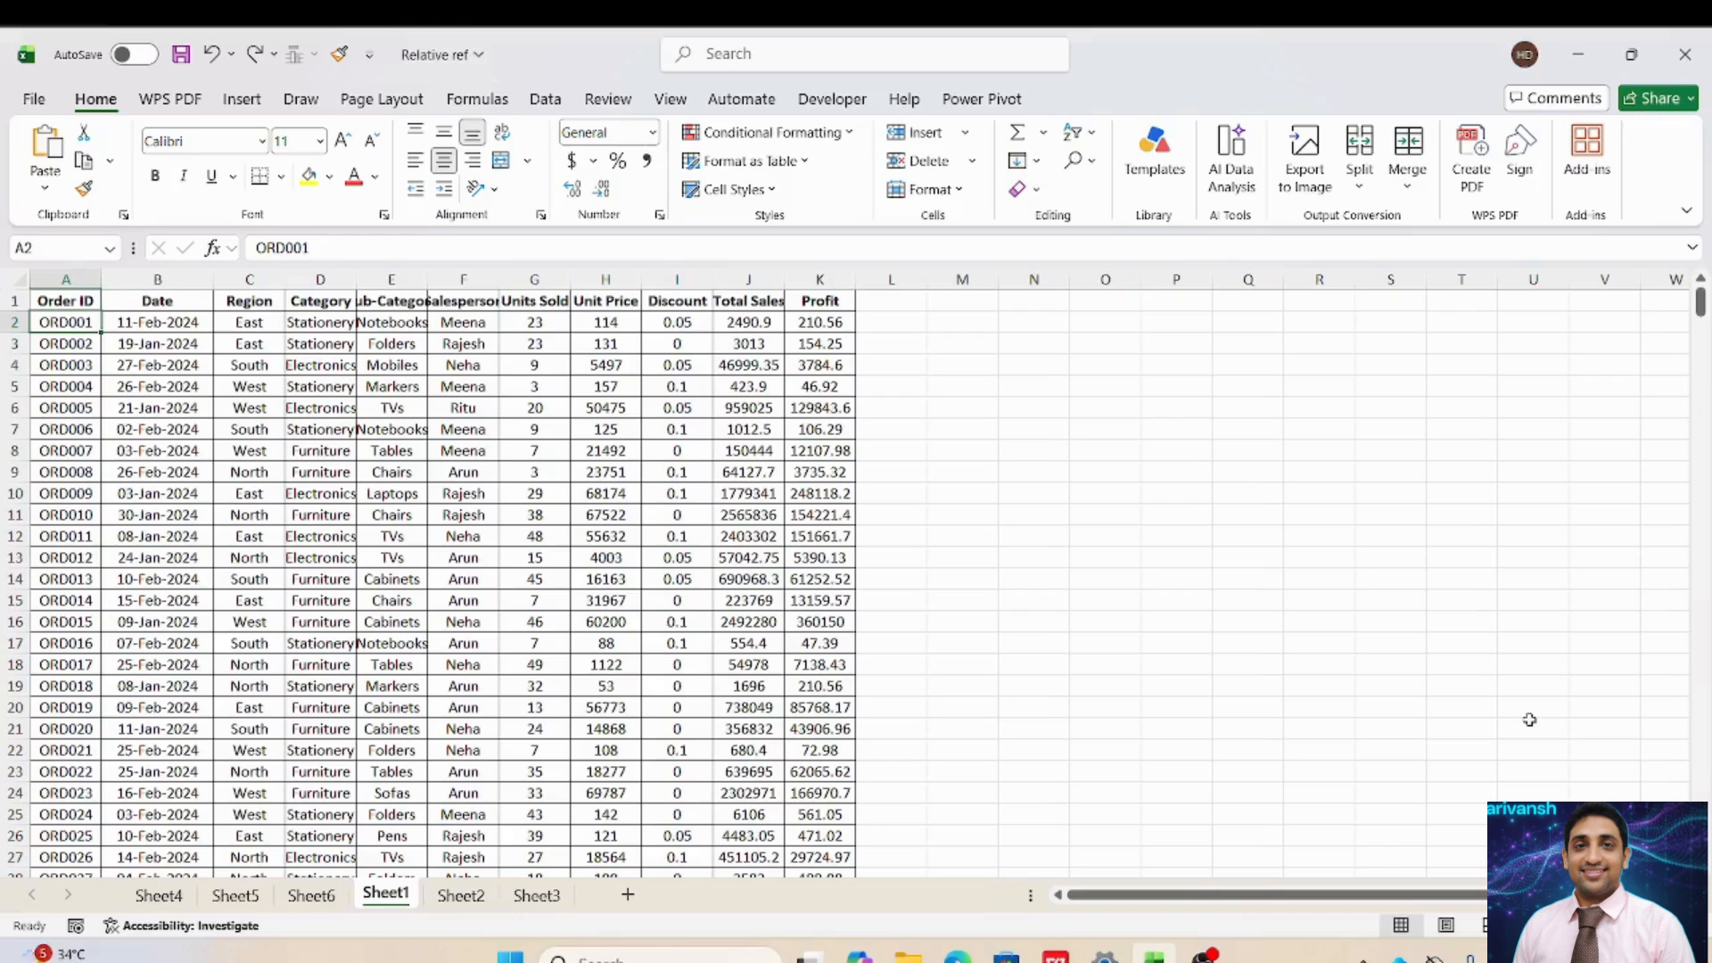
Move between the Order ID heading and the first order's ID cell.
key("Right")
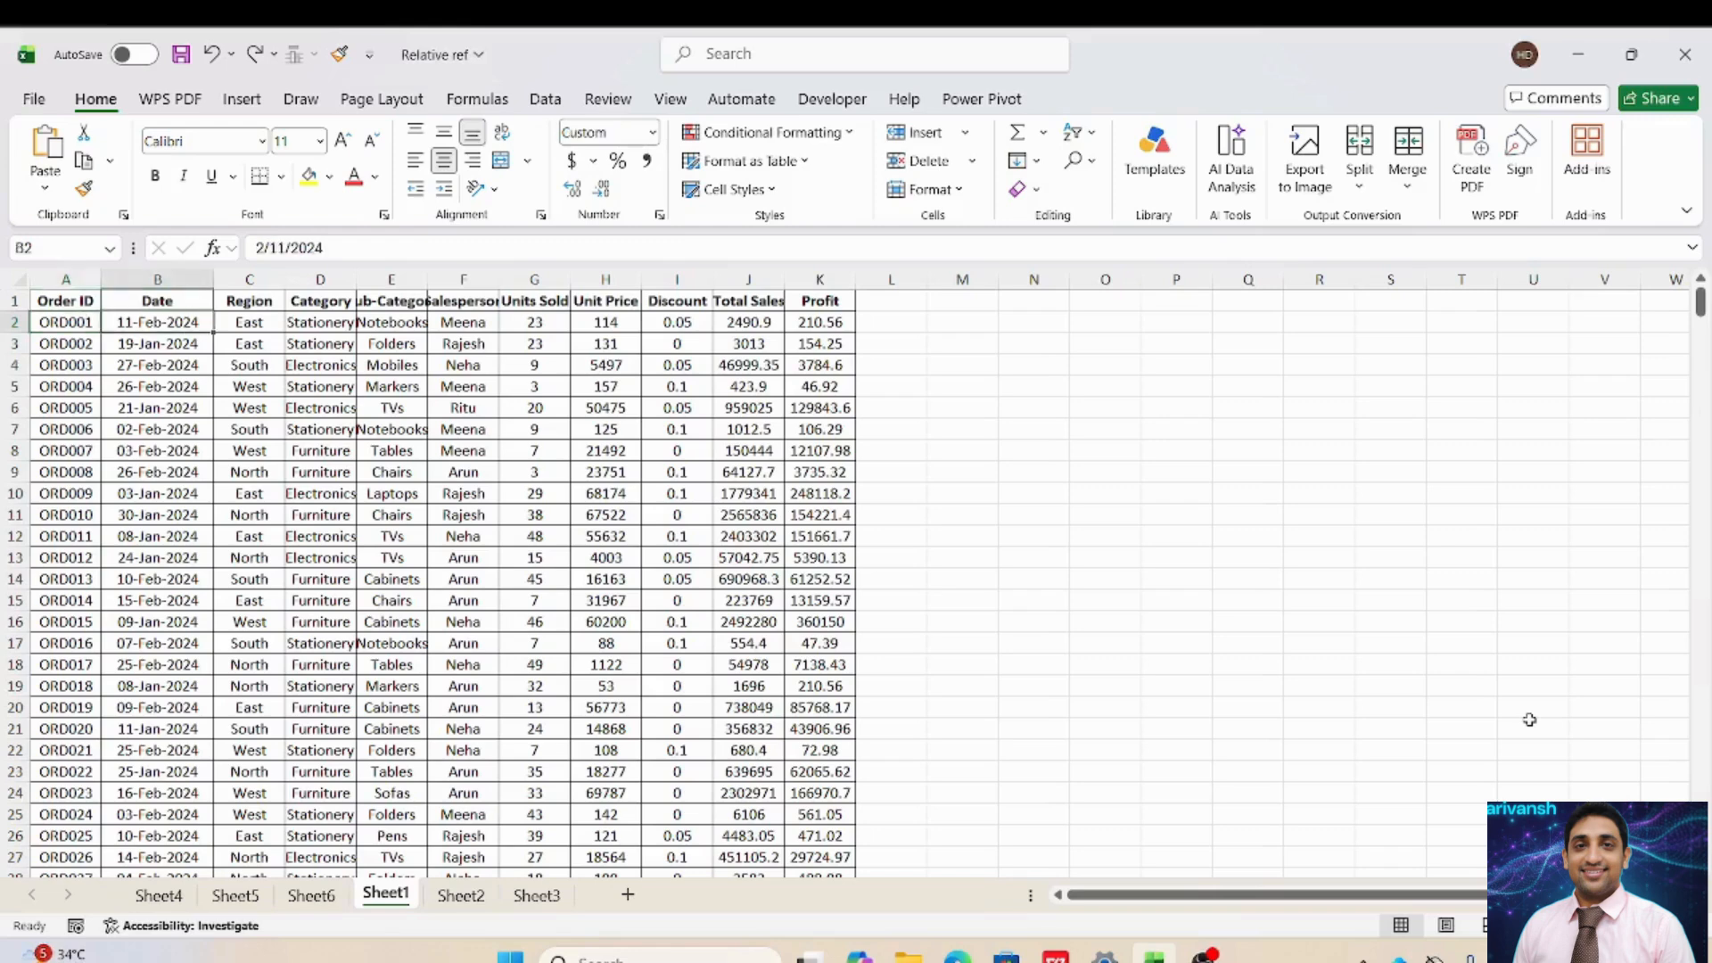
key("Left")
key("Up")
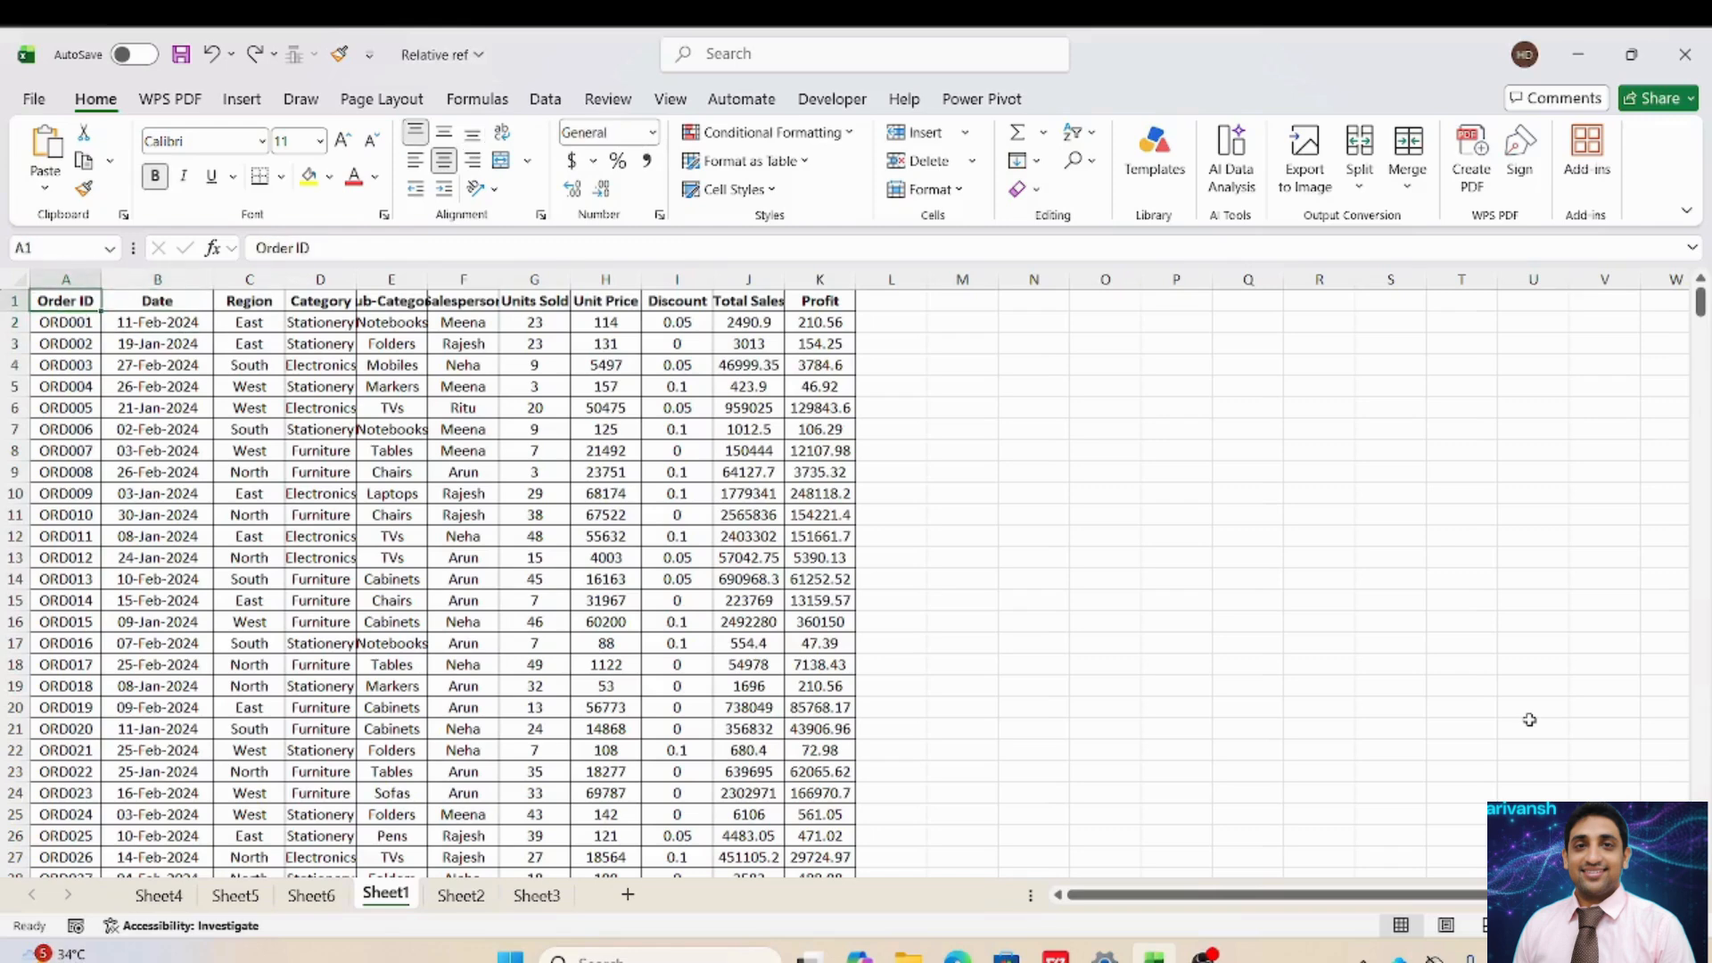
key("Down")
key("Up")
key("Right")
key("Down")
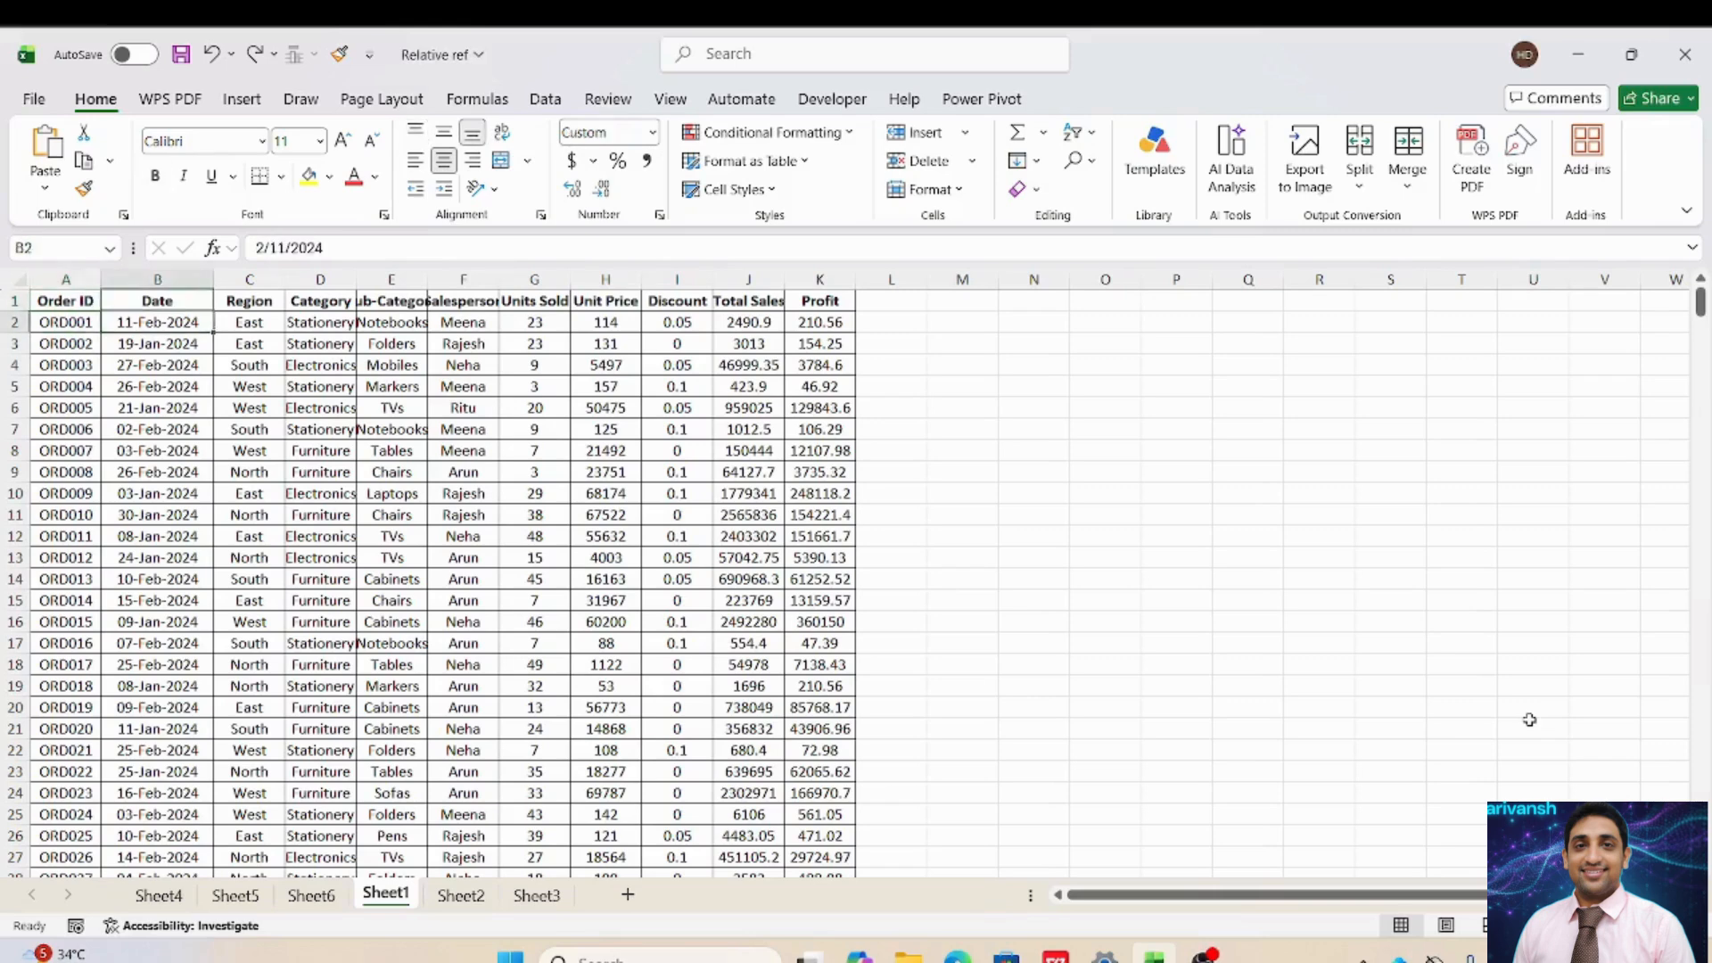
key("Left")
key("Up")
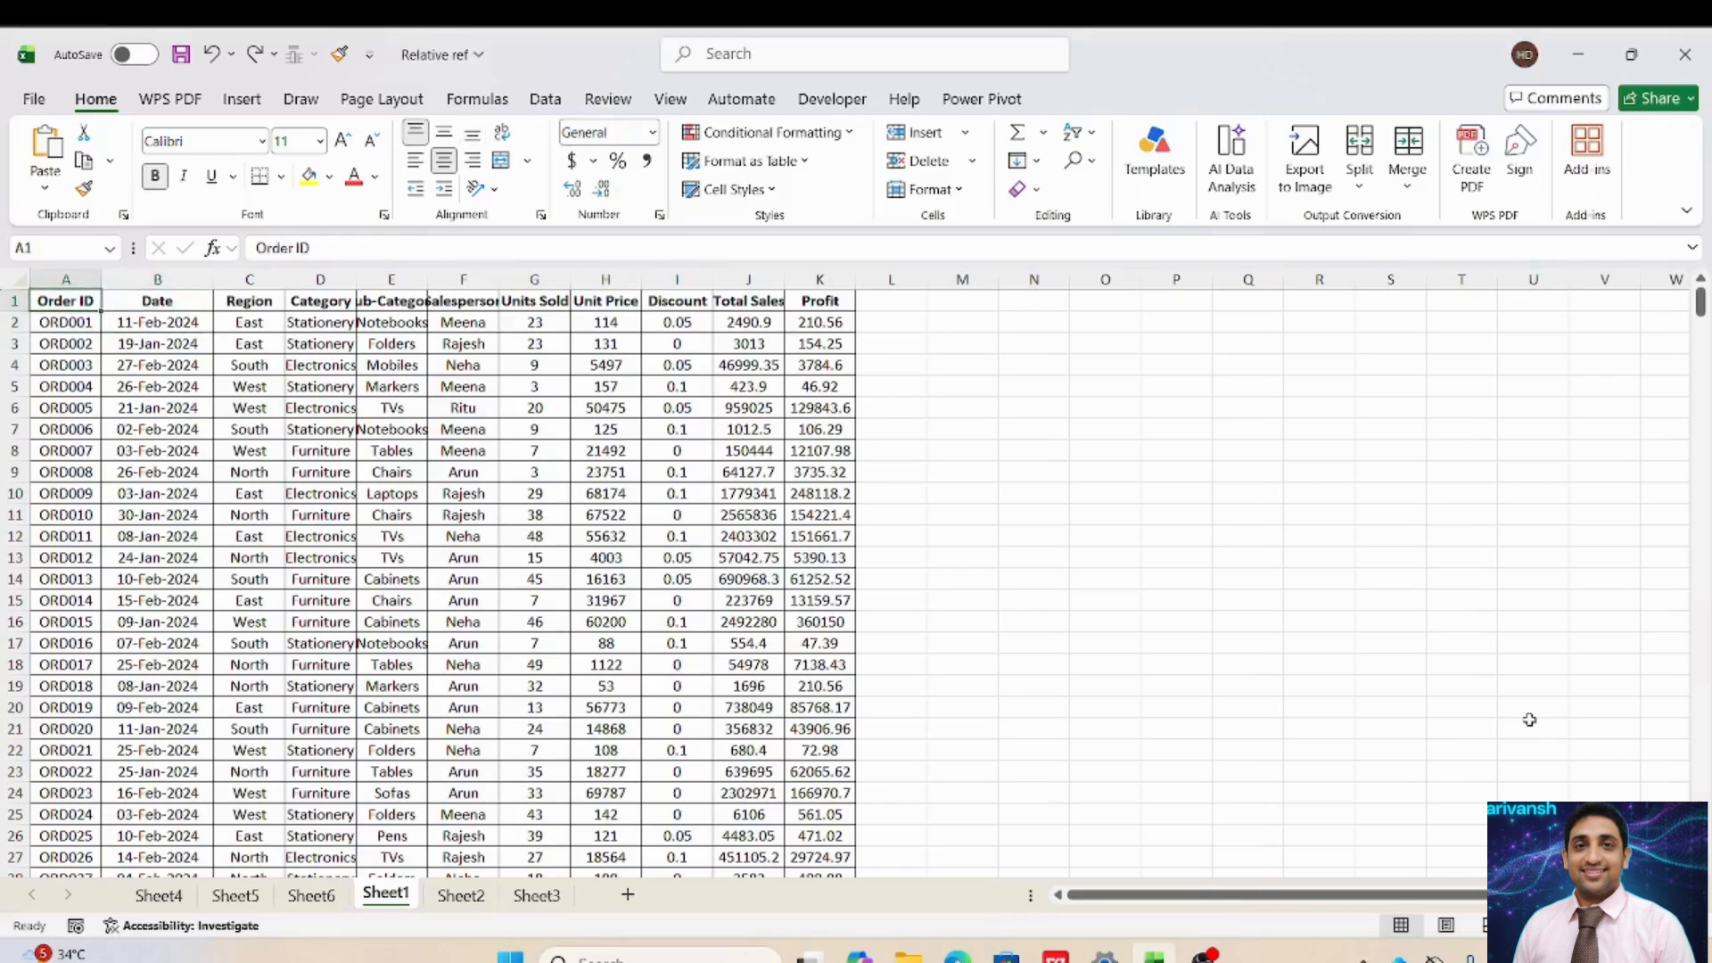
key("Down")
key("Up")
key("Down")
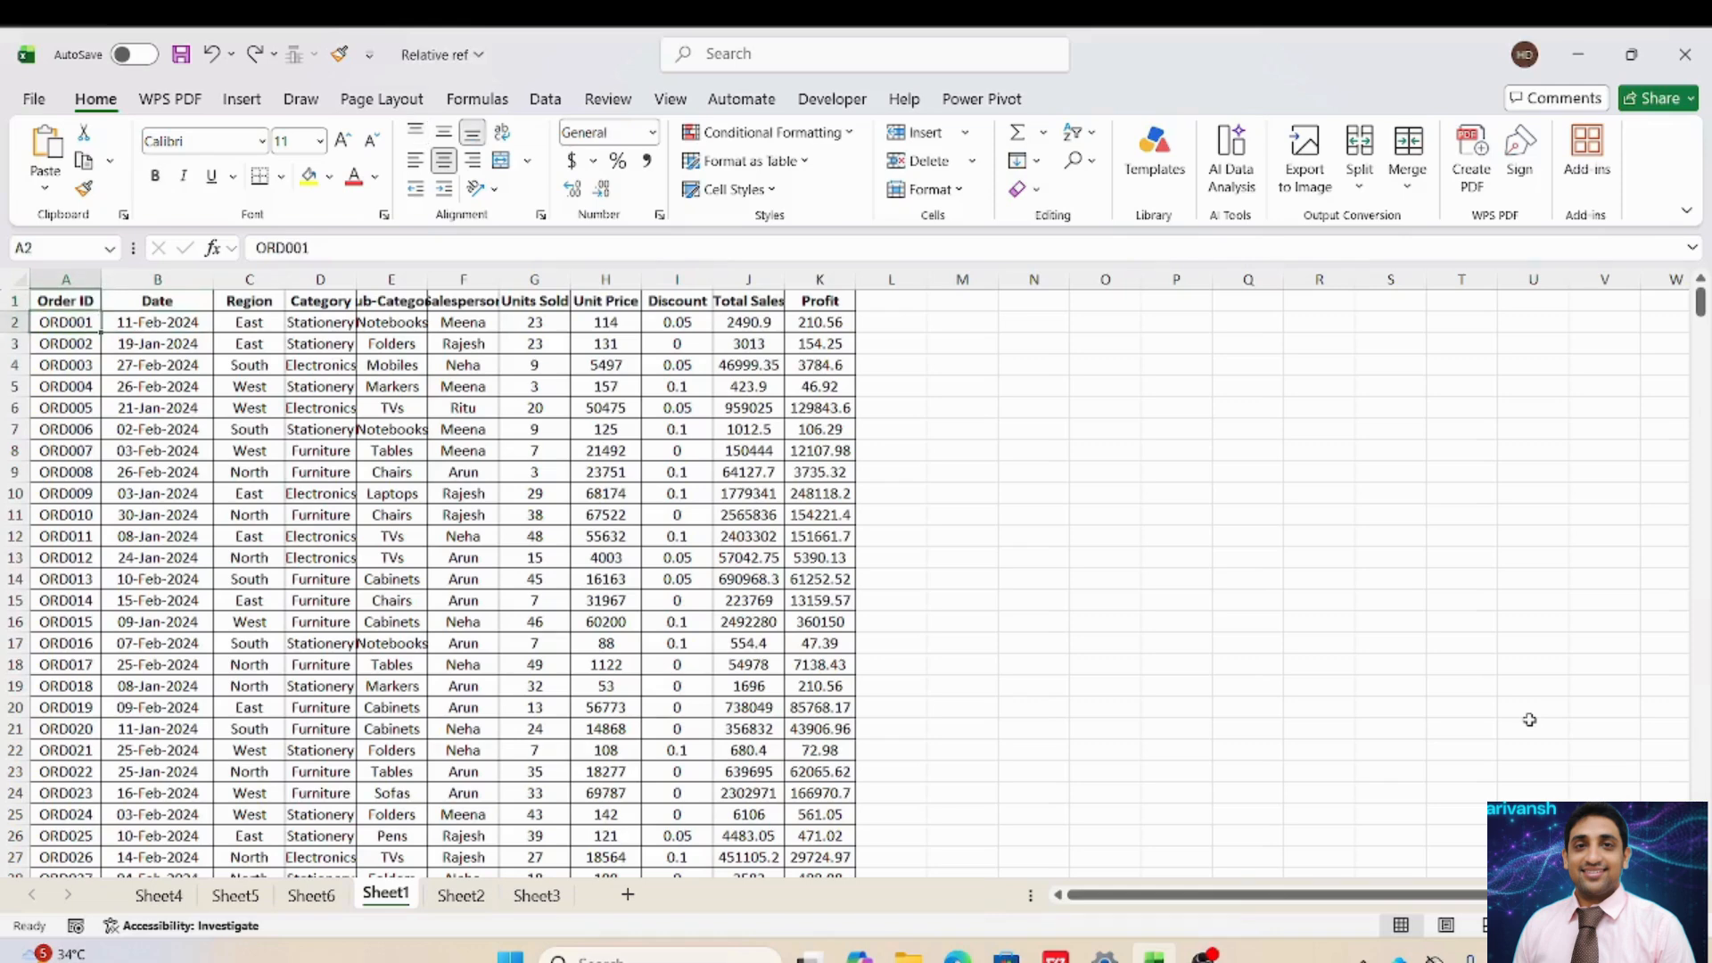
key("Up")
key("Down")
key("Down")
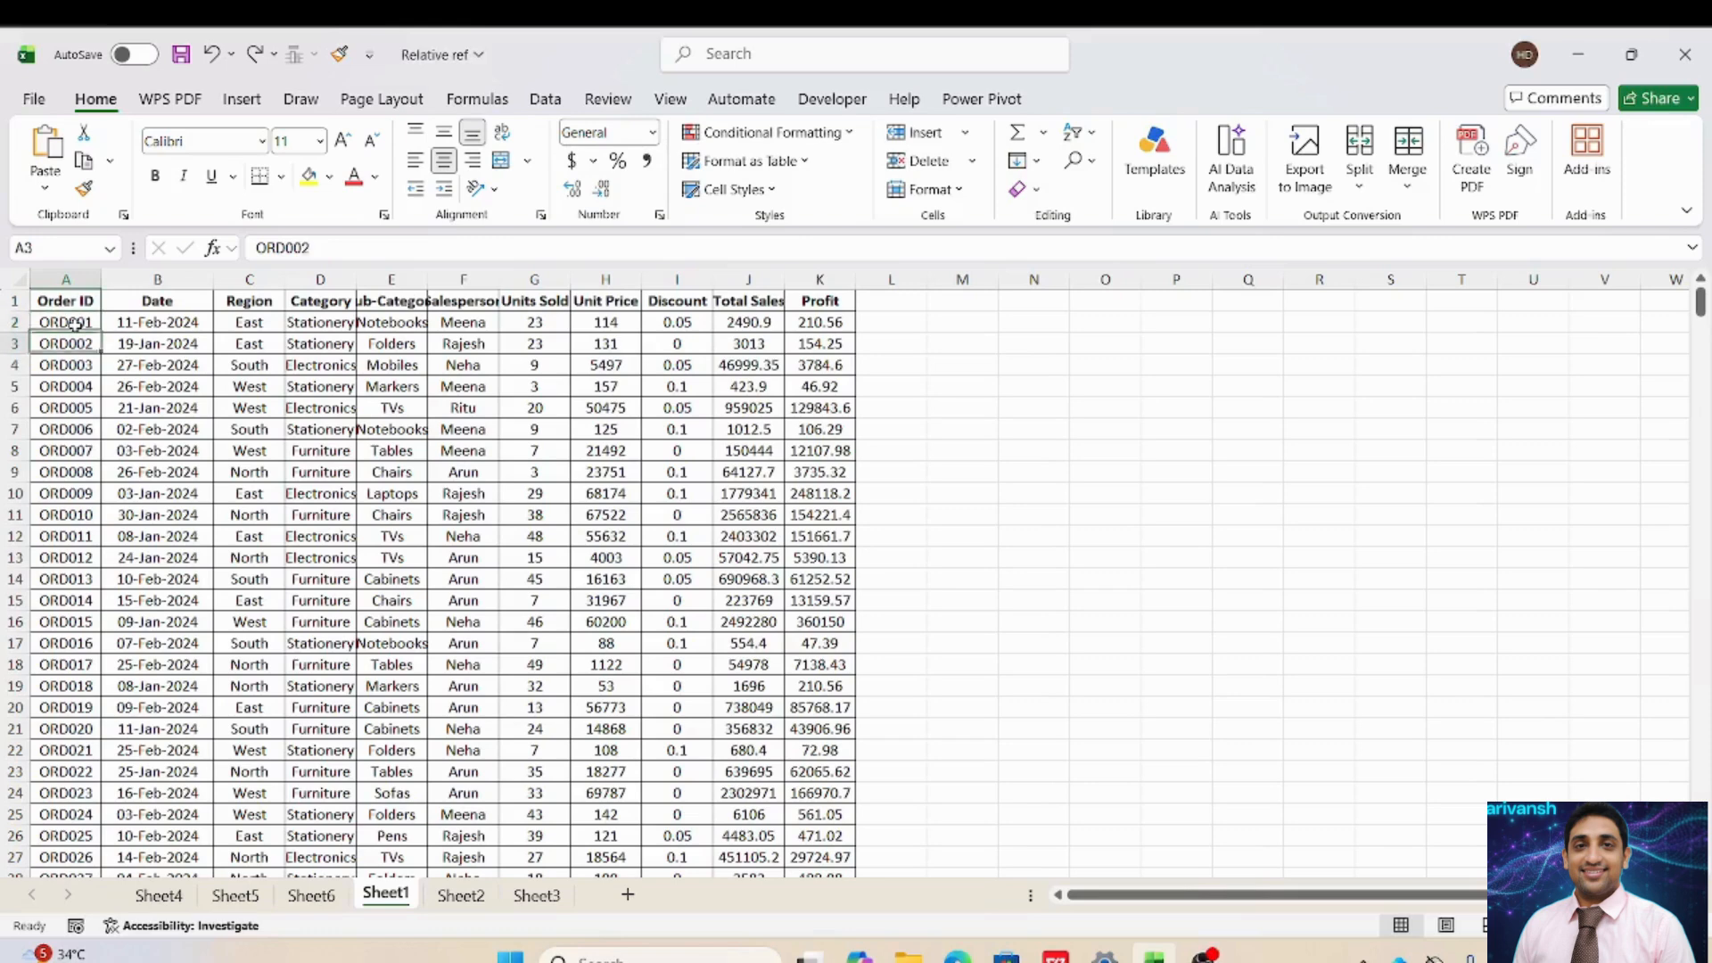
key("Up")
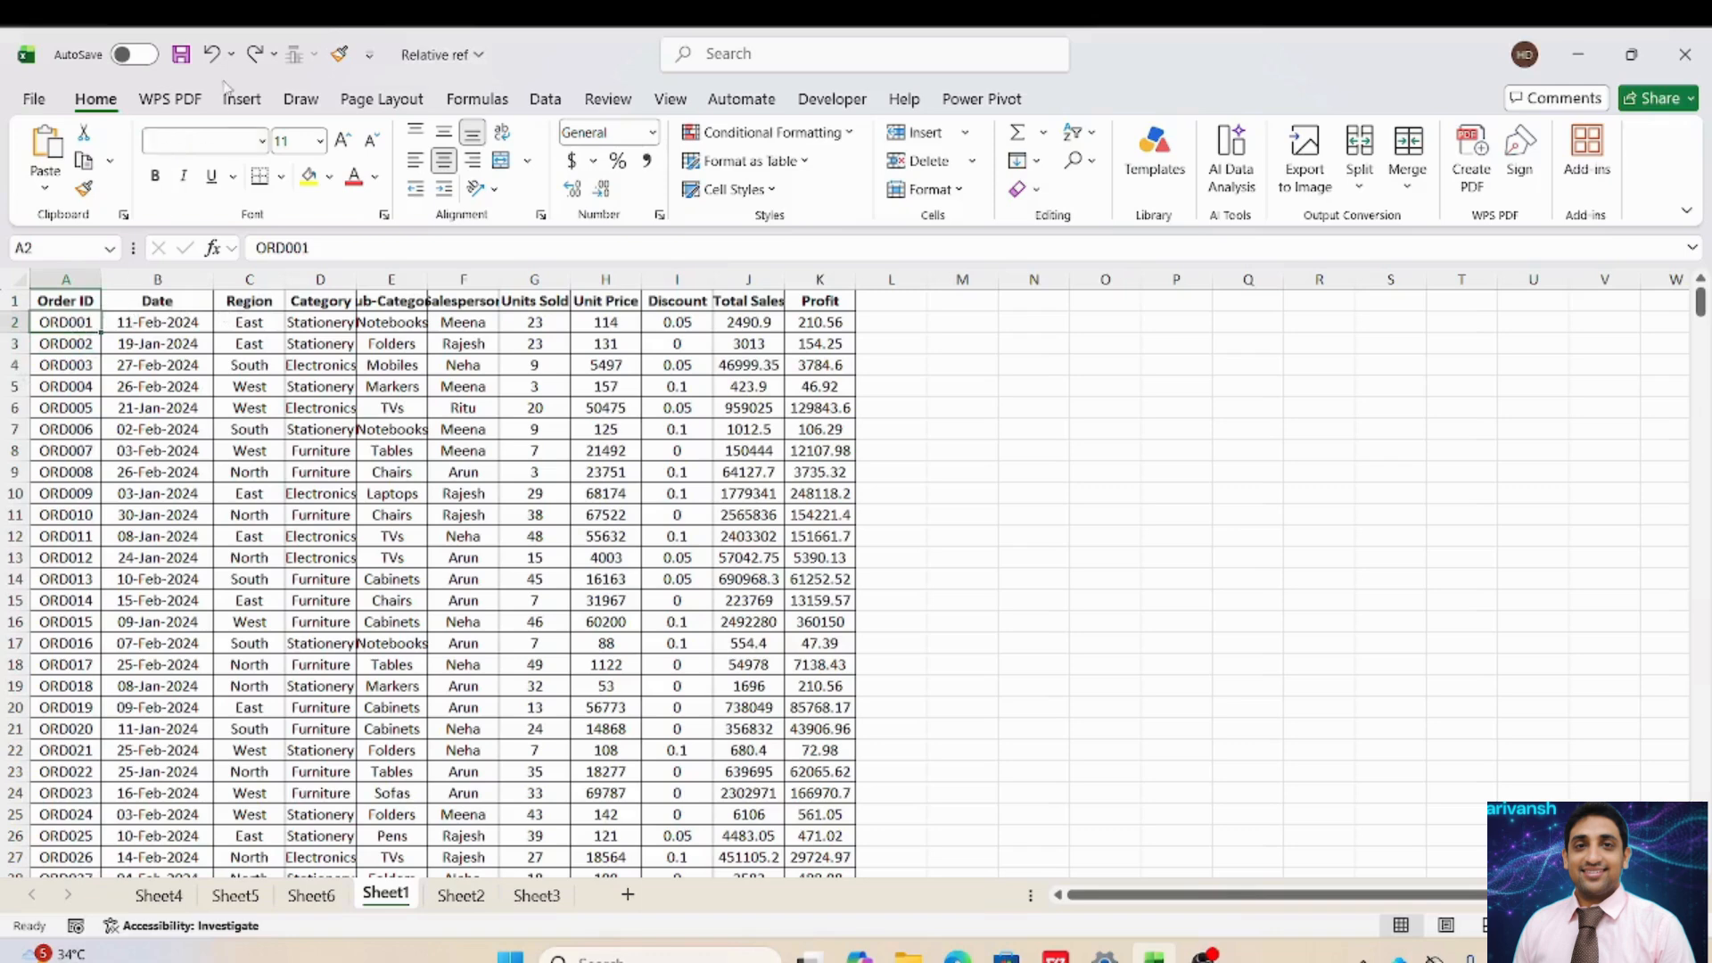
Show the Developer tab and turn on Use Relative References for macro recording.
left_click(837, 100)
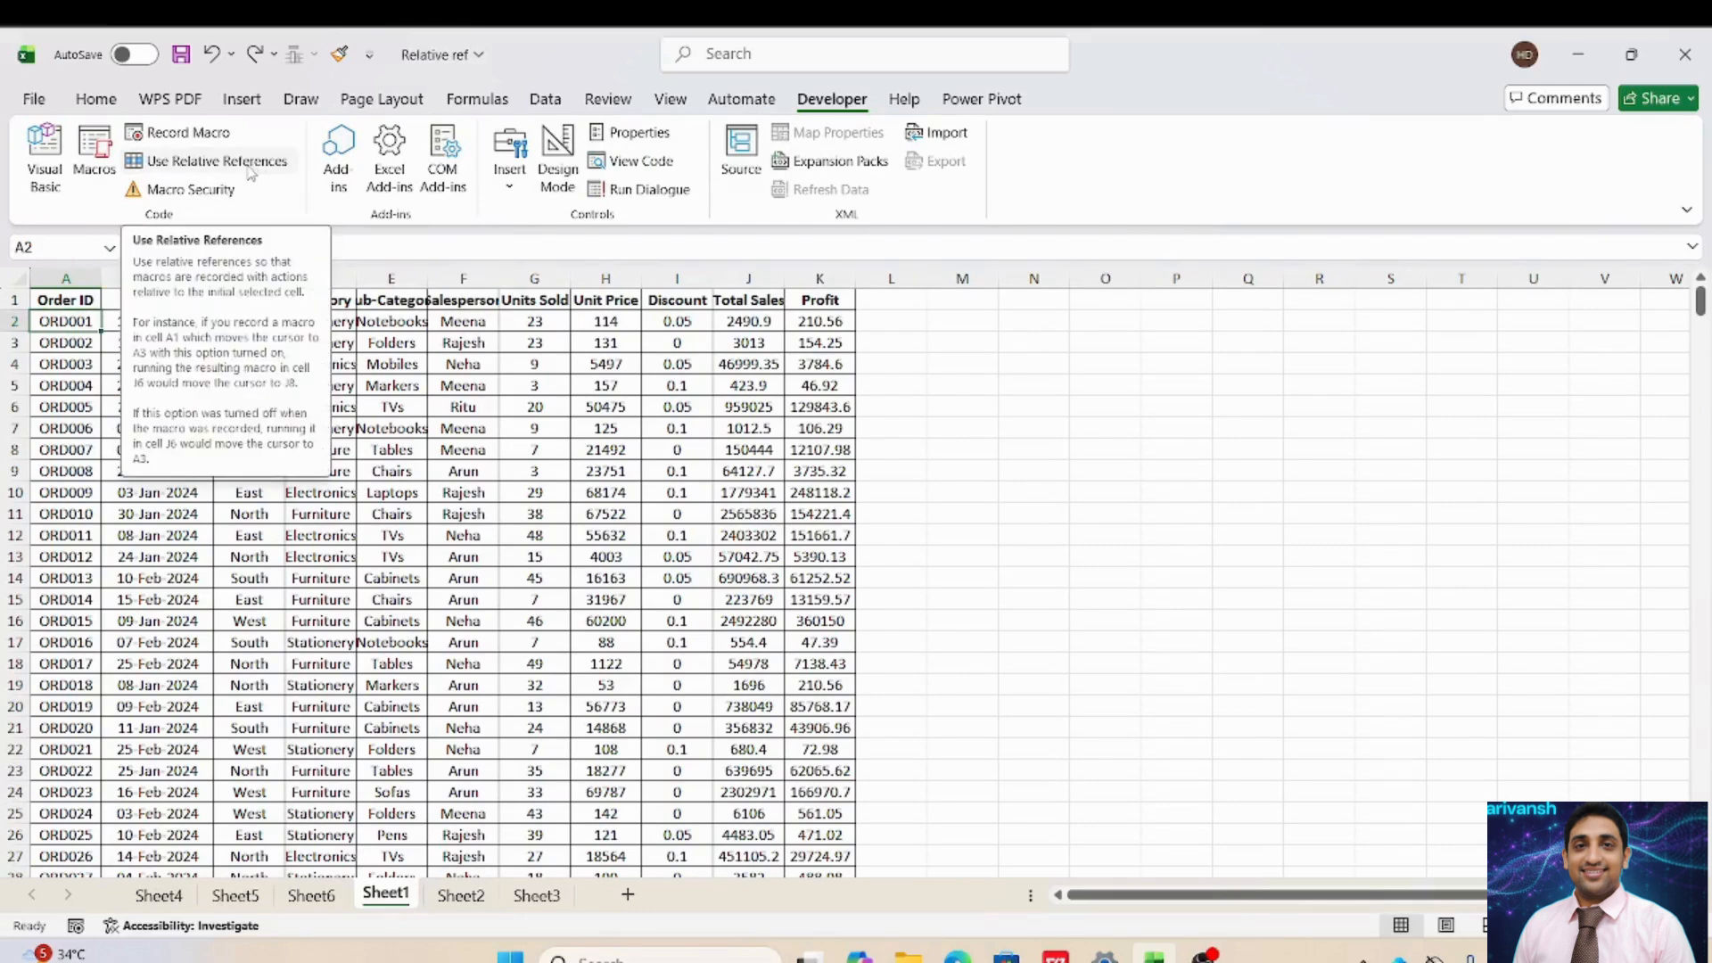
left_click(250, 172)
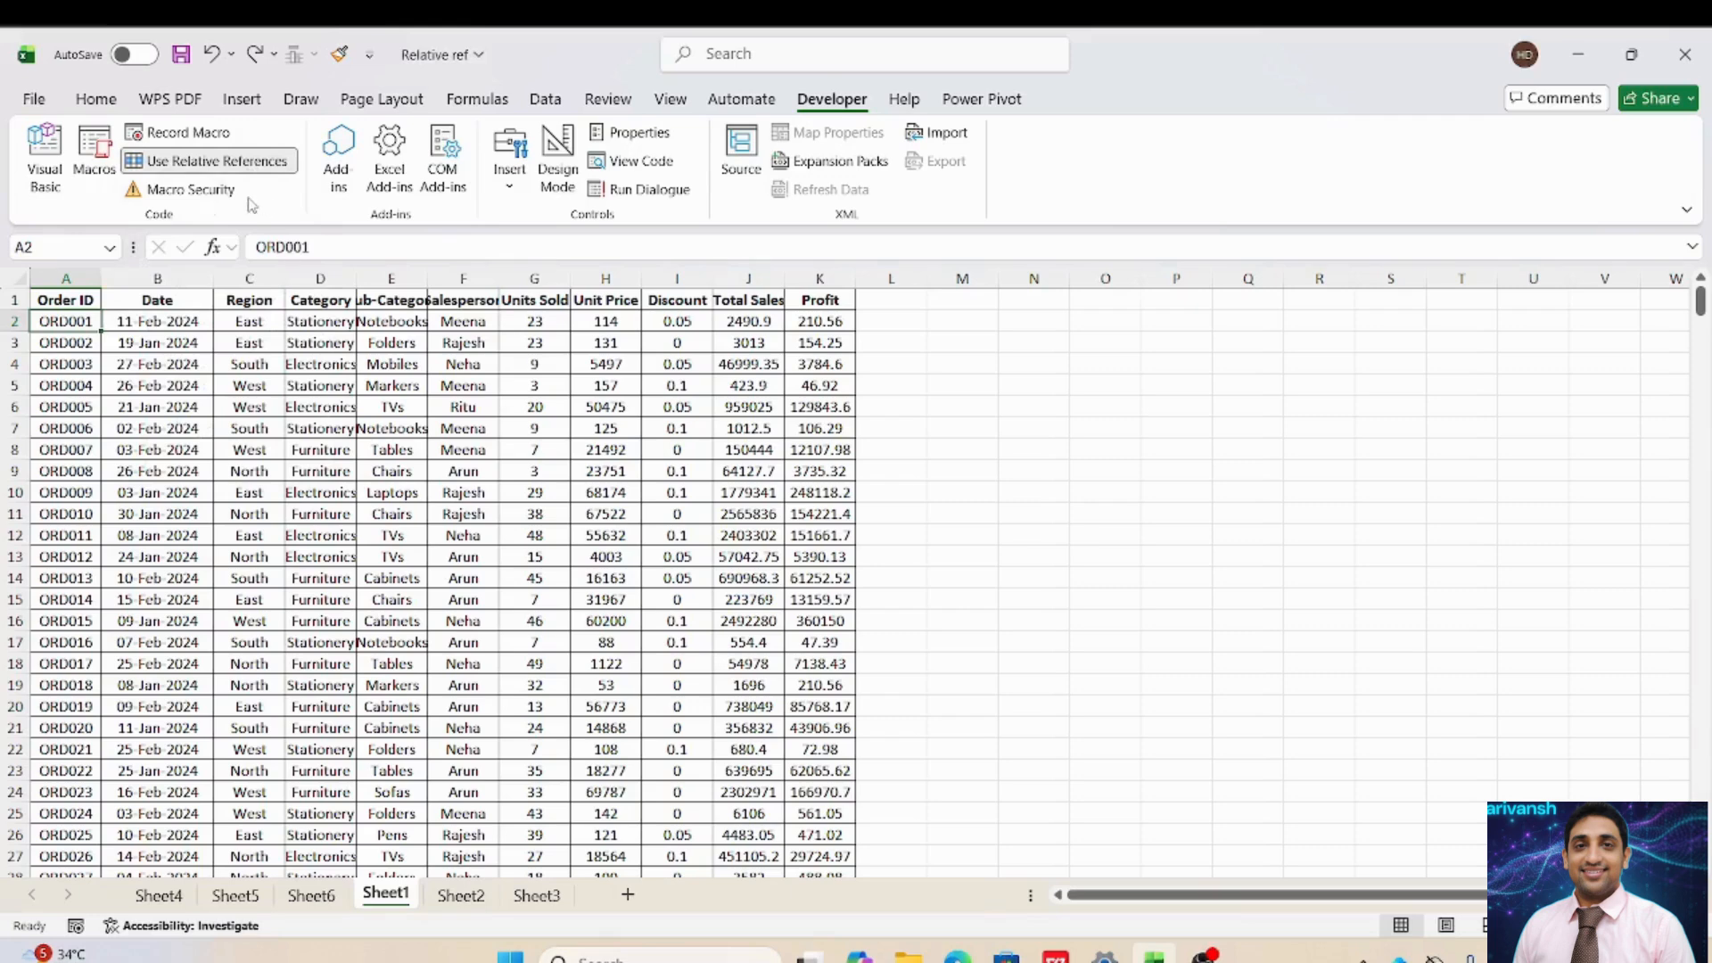
left_click(216, 165)
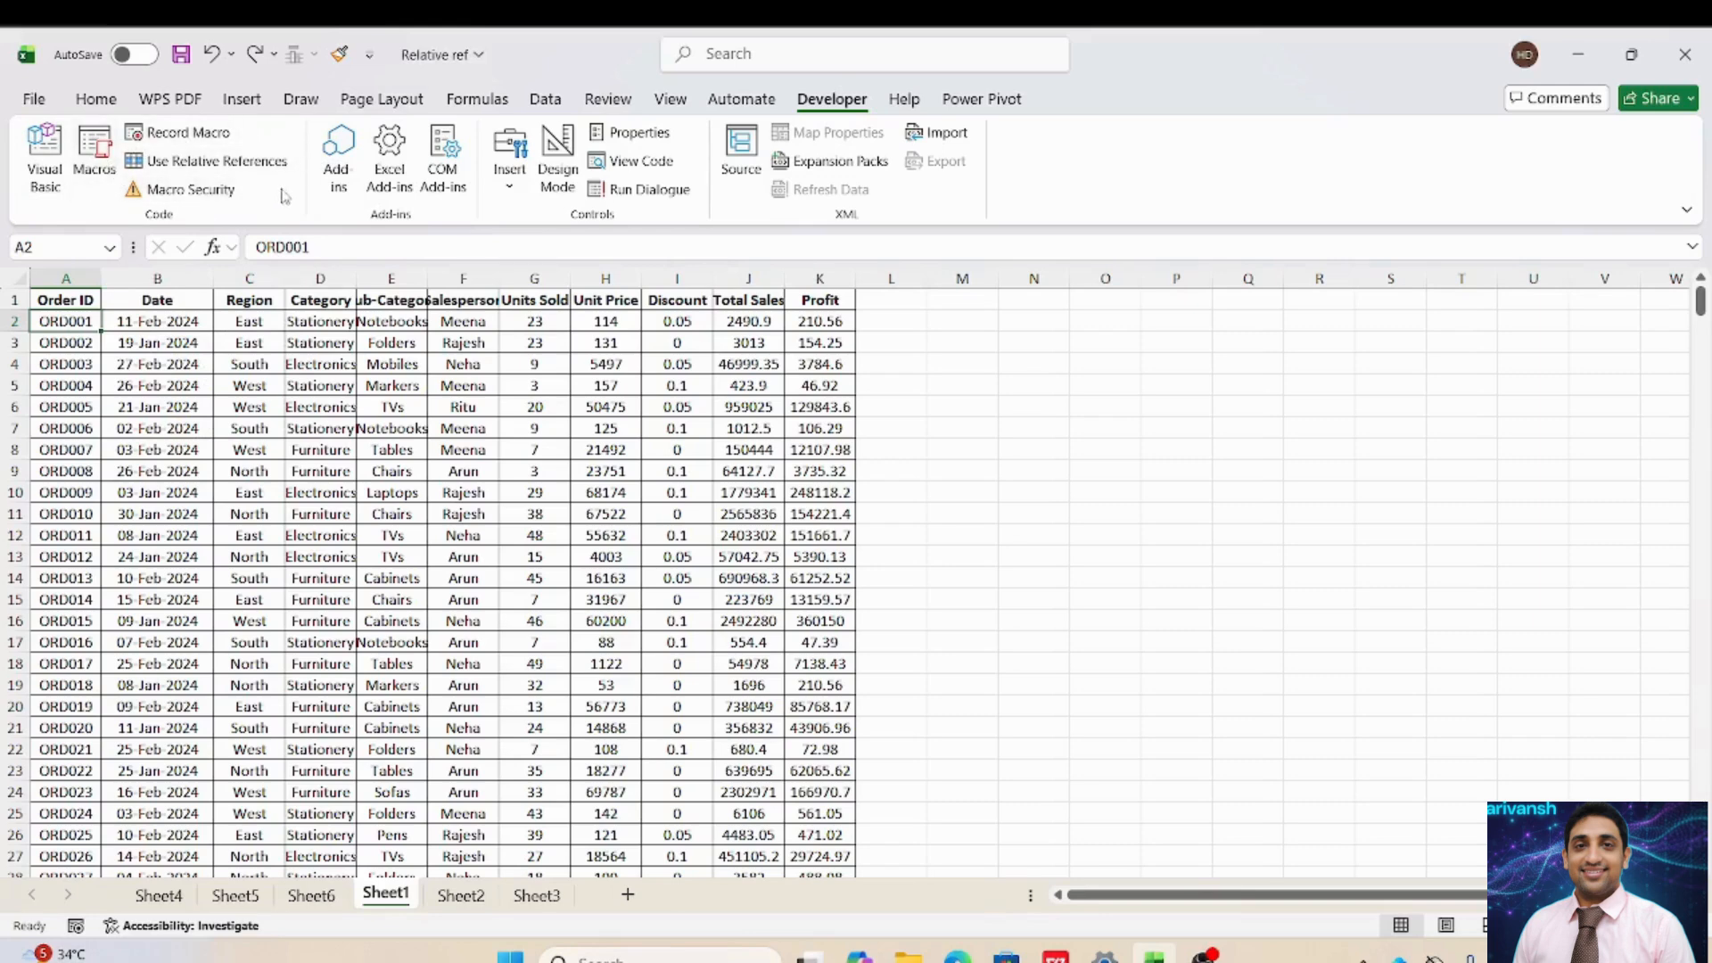
left_click(239, 165)
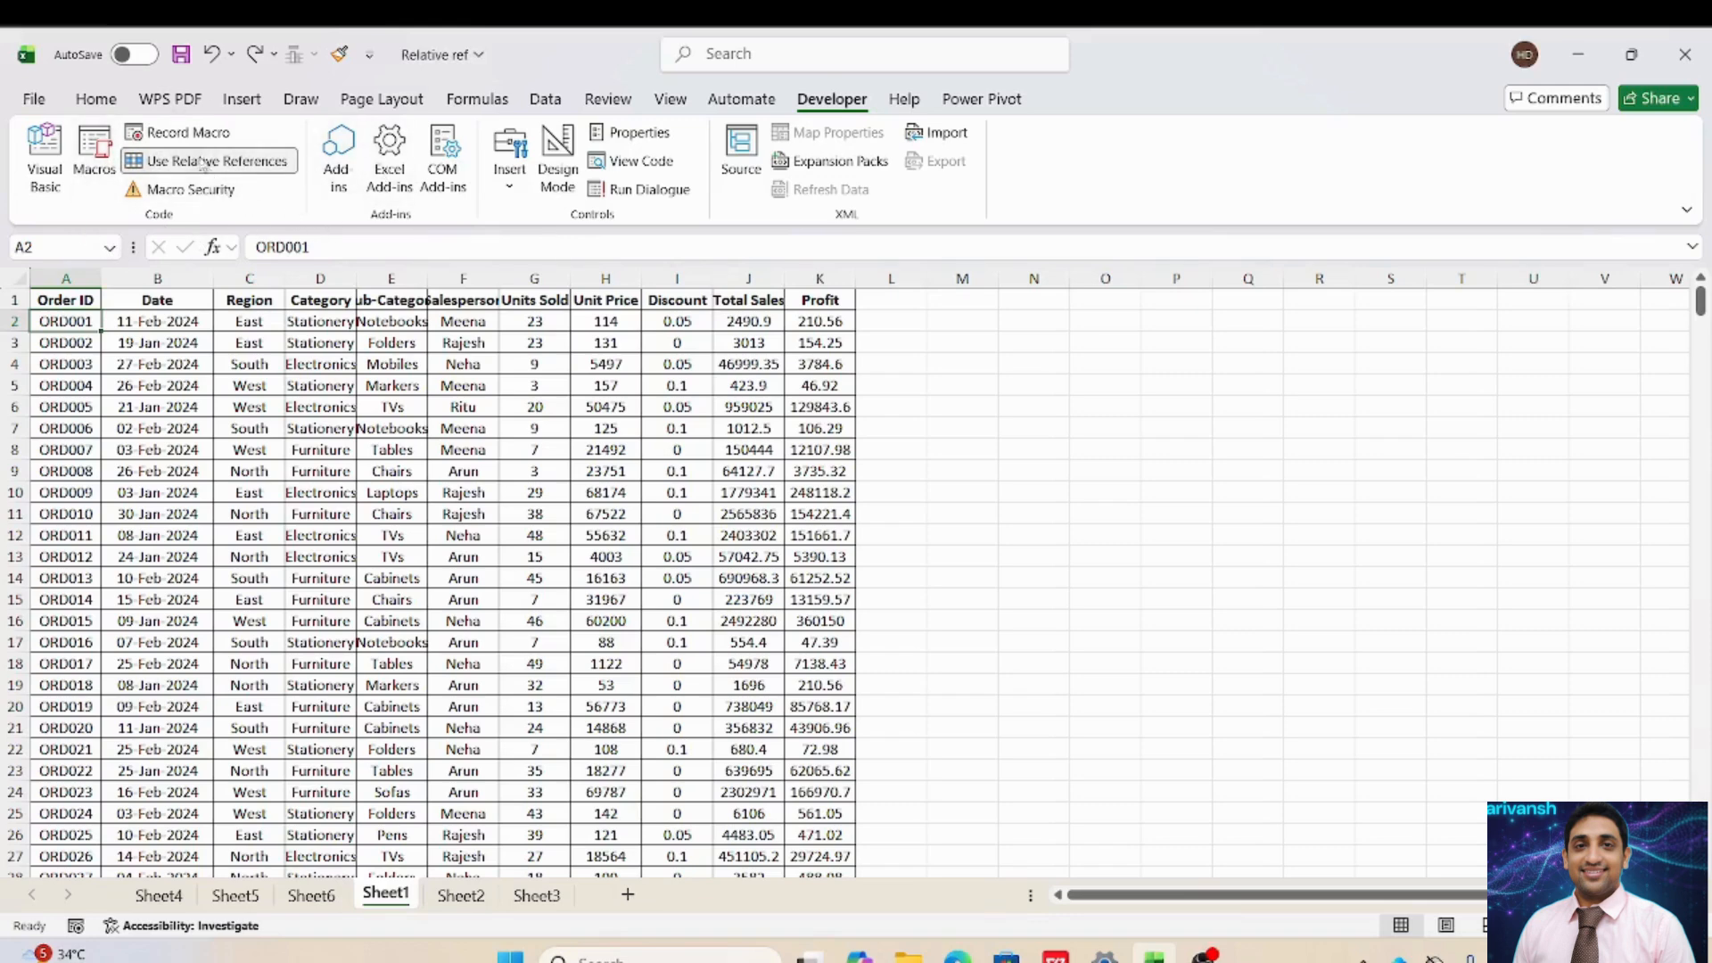
Start recording macro 'Relative_reference' with shortcut Ctrl+q, stored in This Workbook.
left_click(189, 133)
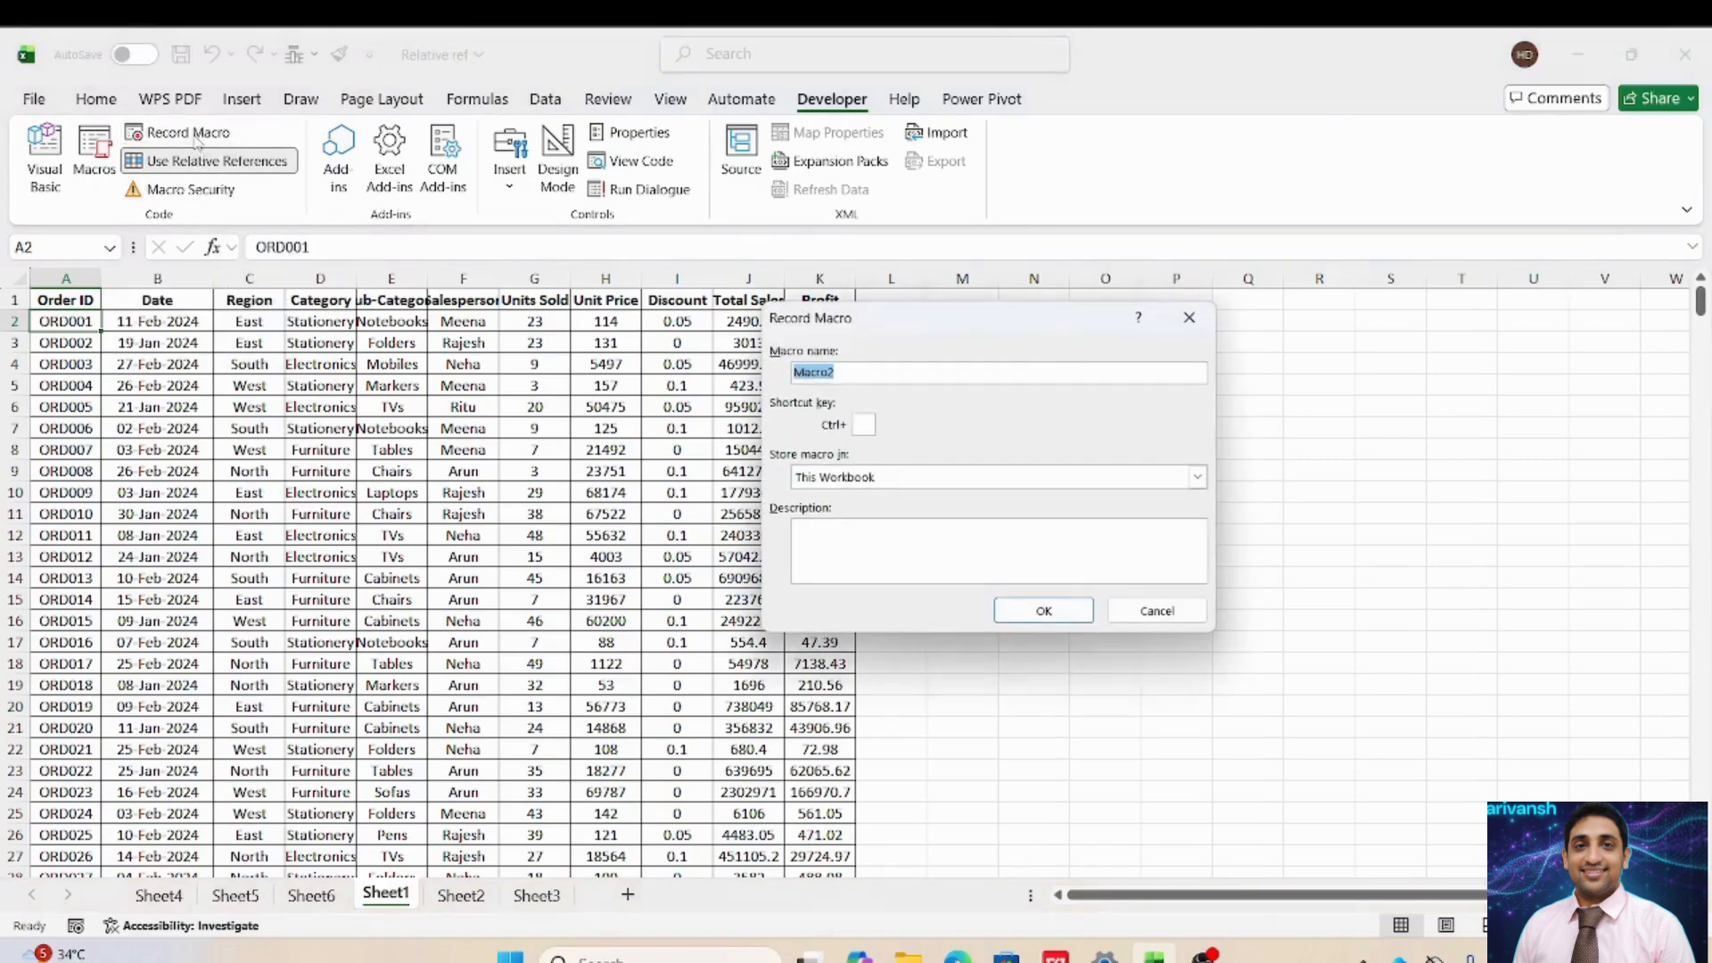
key("BackSpace")
type("Relative_reference")
left_click(863, 421)
type("q")
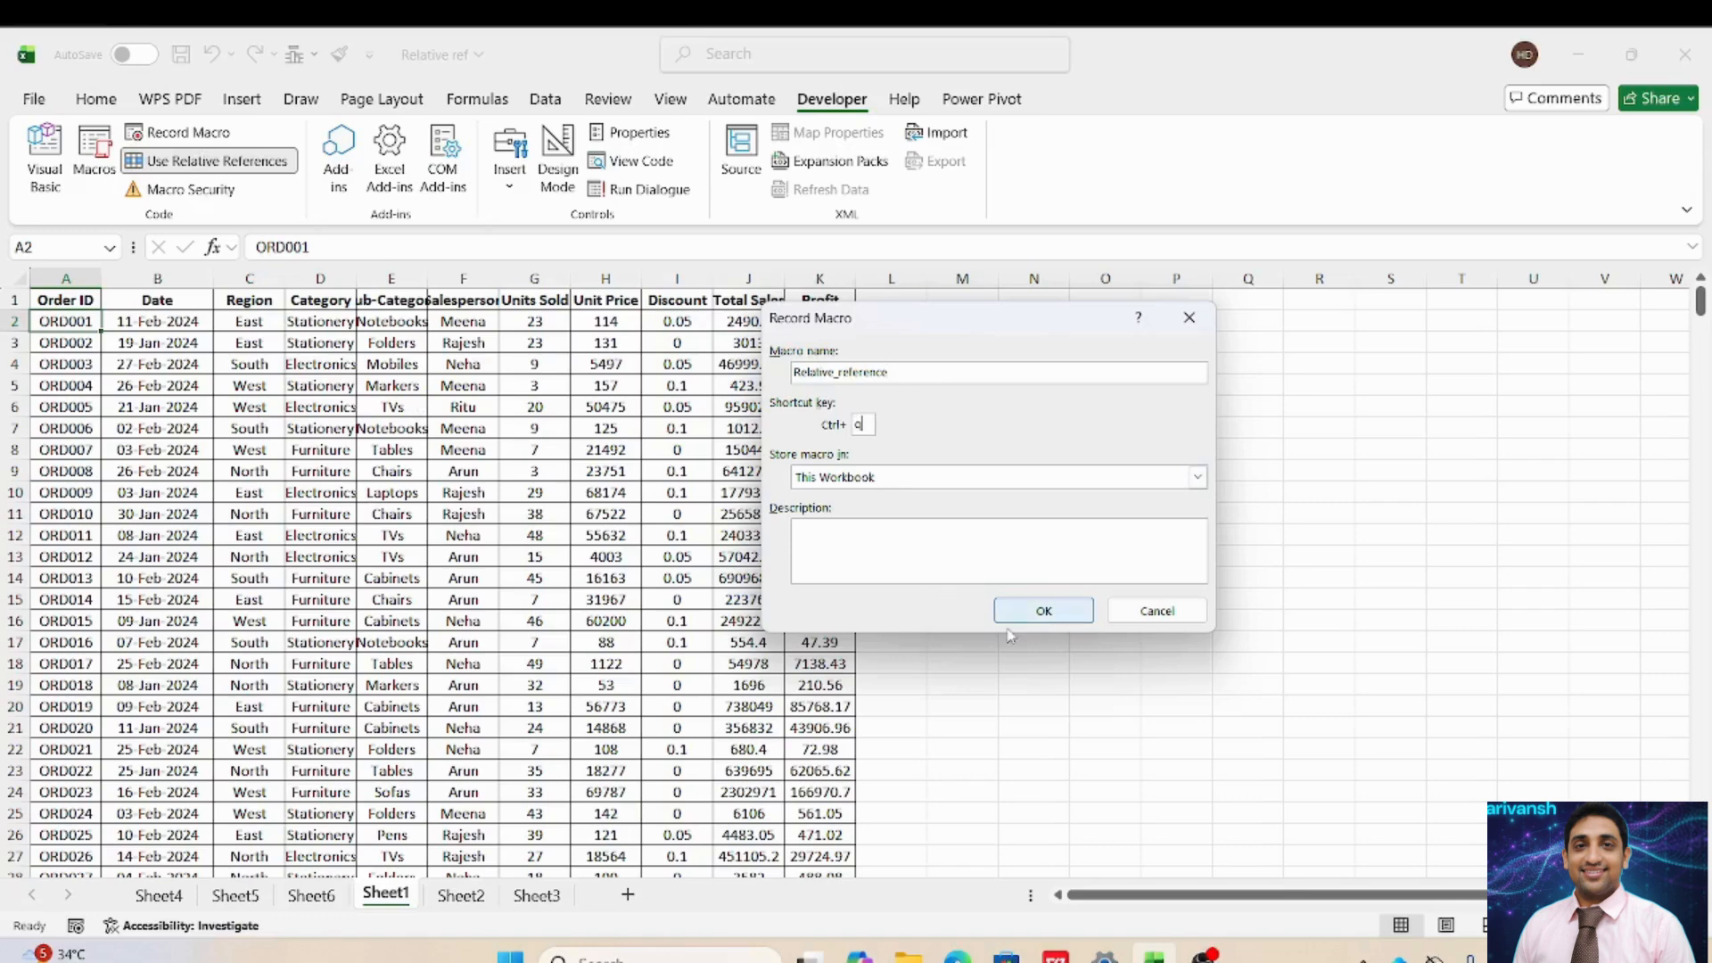
left_click(1032, 613)
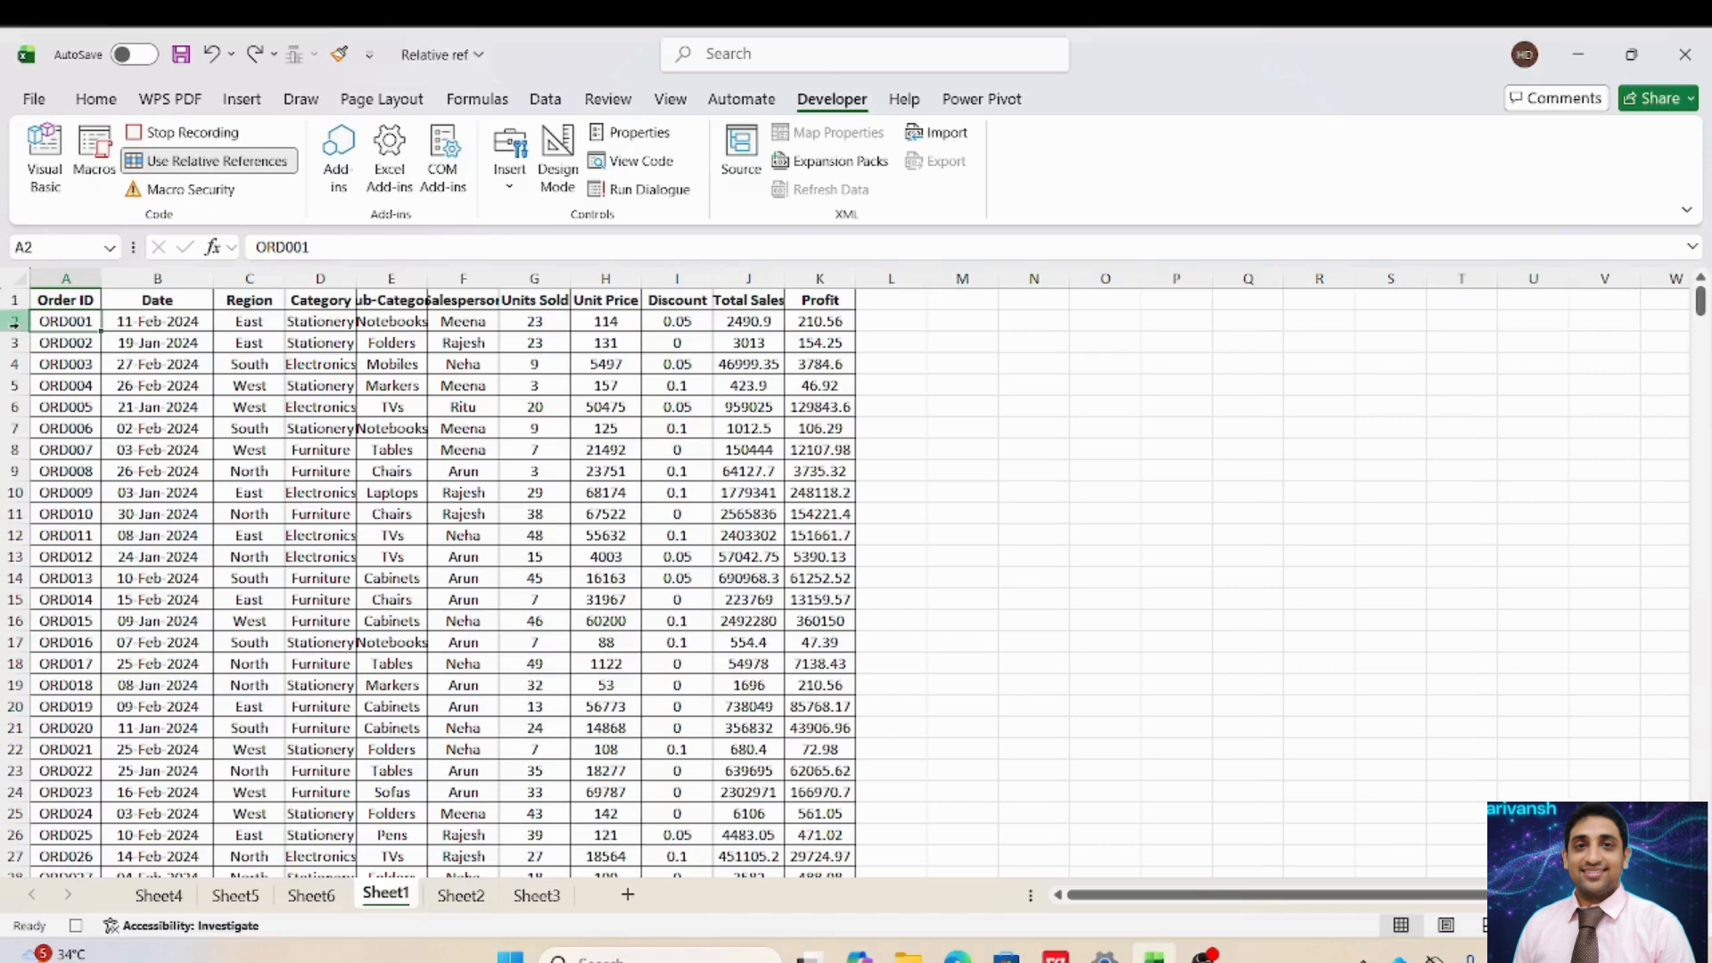
Insert a blank row at the ORD001 row, then delete that stray row.
left_click(15, 322)
right_click(16, 325)
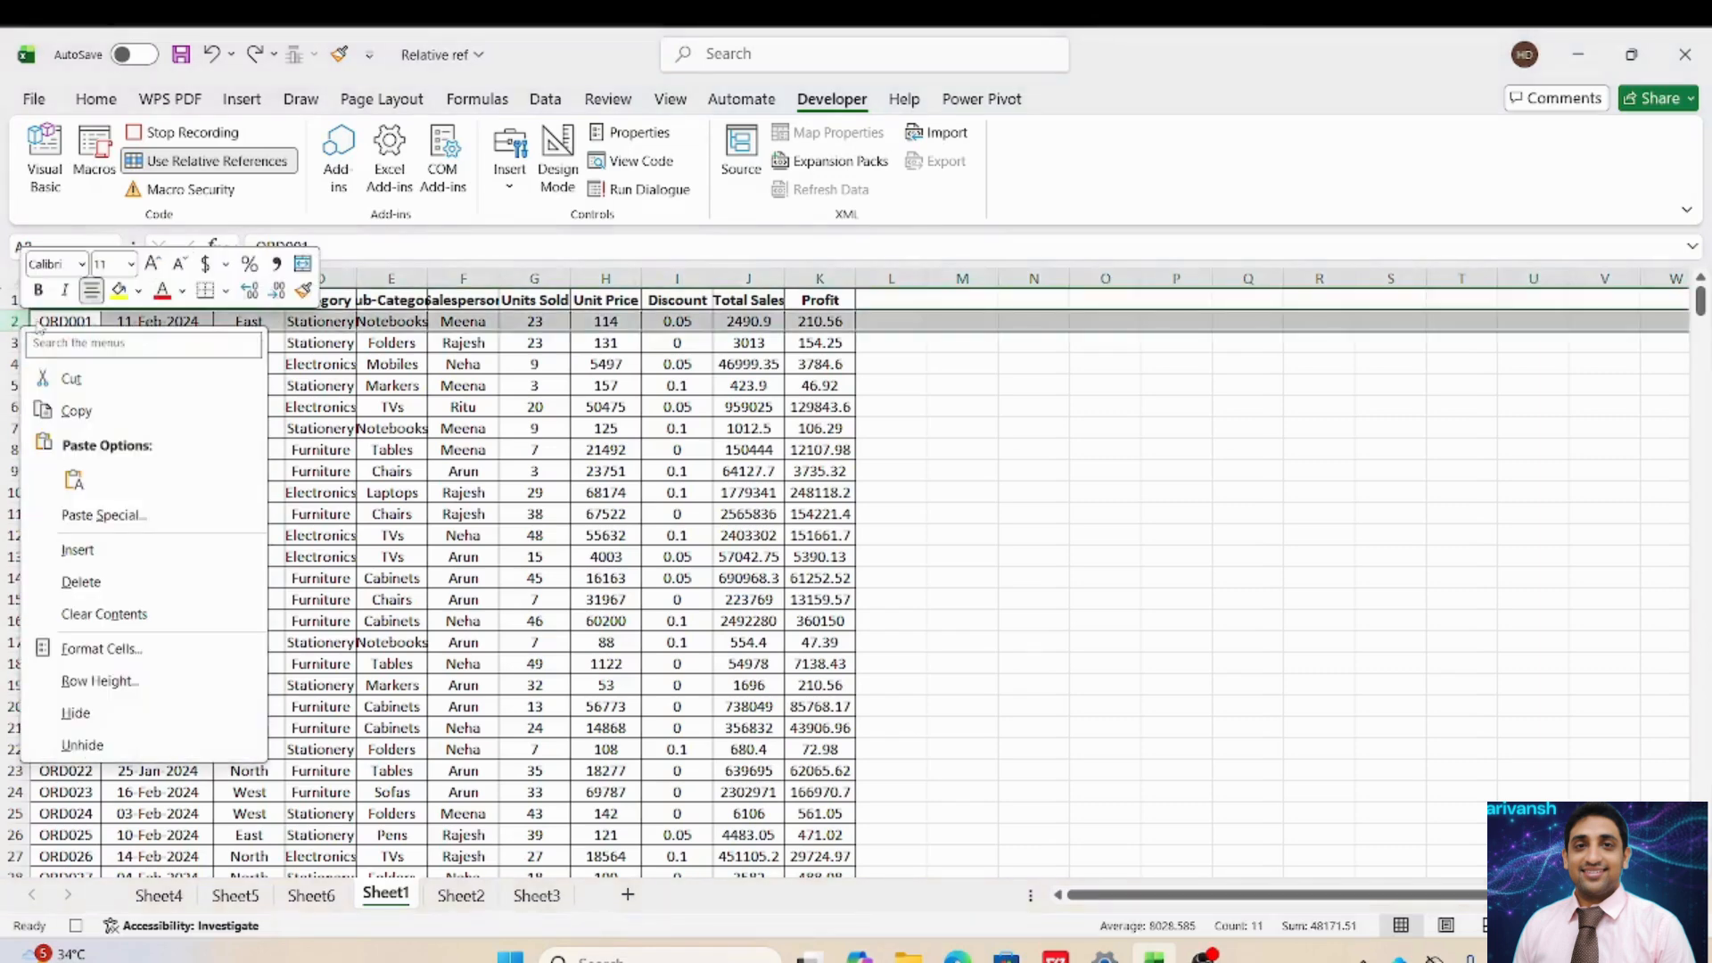
left_click(74, 544)
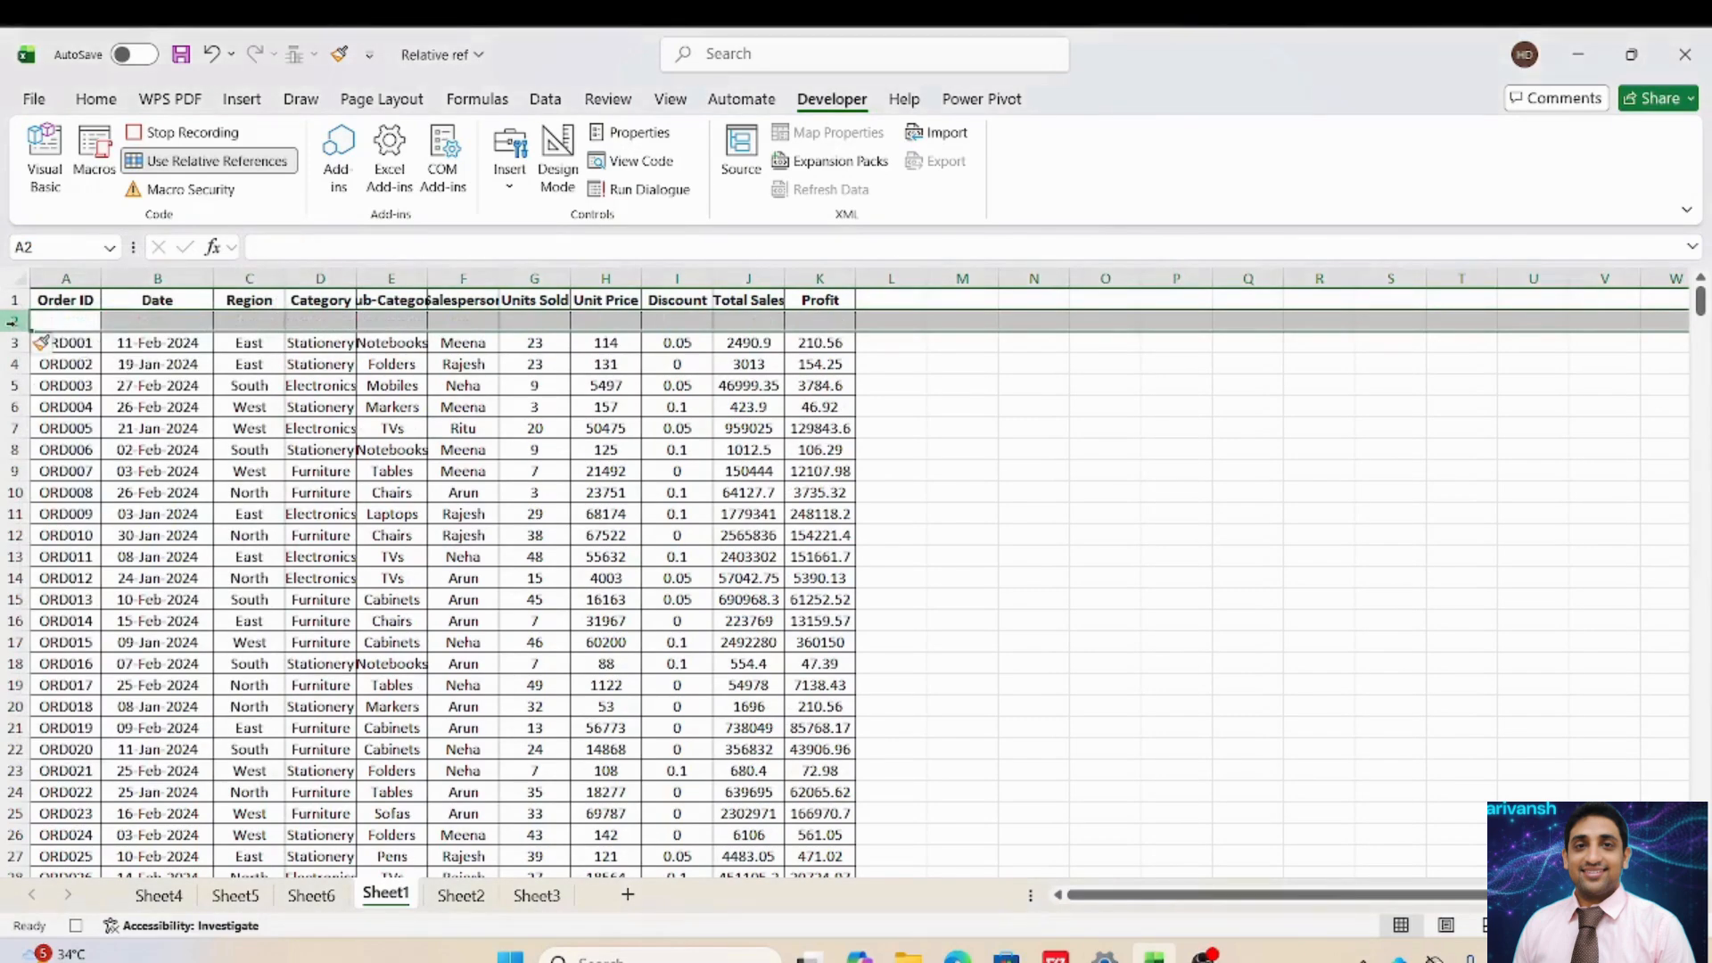
right_click(12, 322)
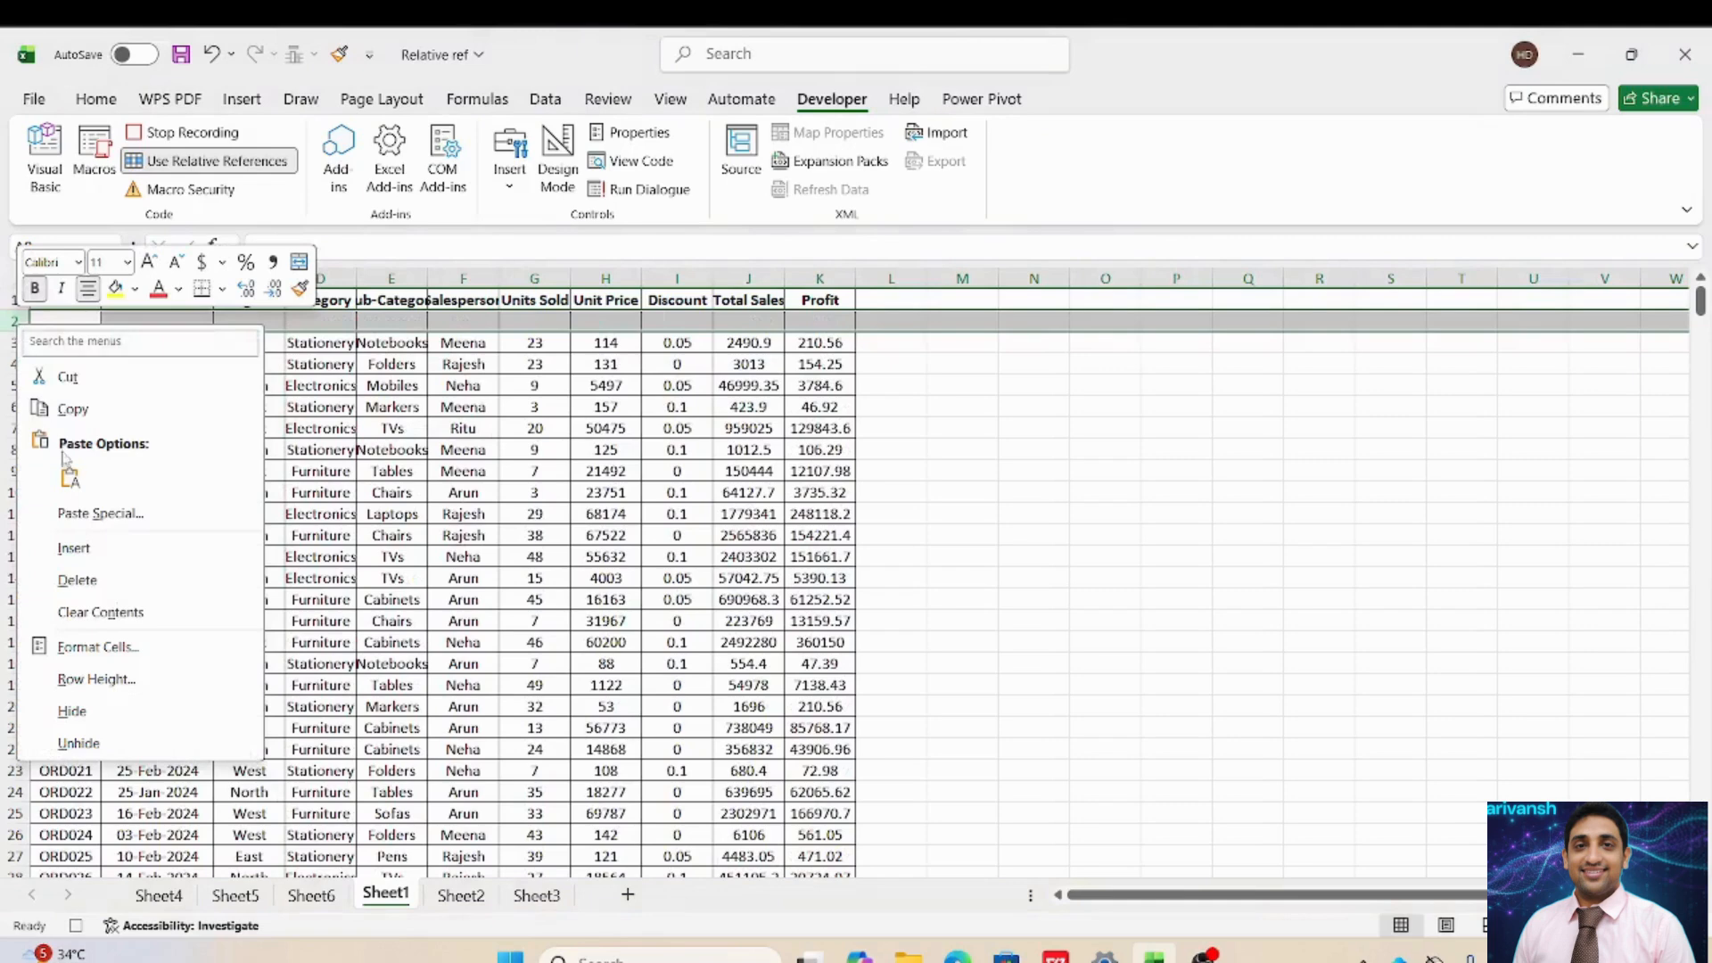
left_click(77, 580)
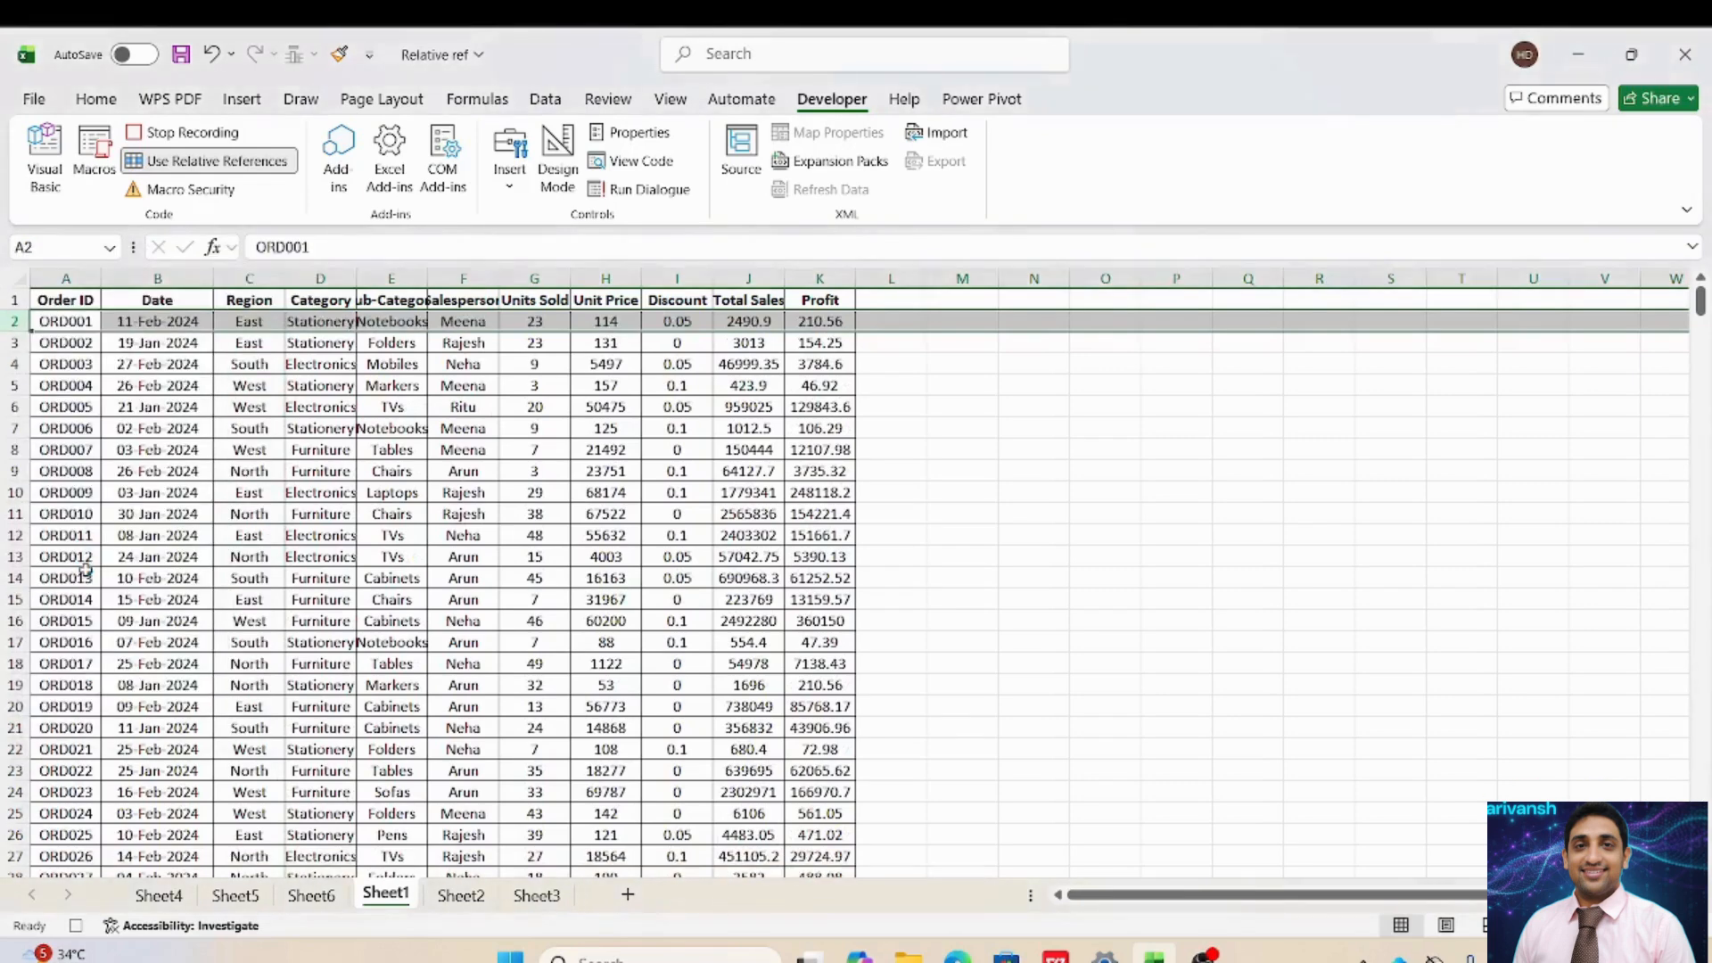
Insert two blank rows above ORD002 and select B3 in the first one.
key("Down")
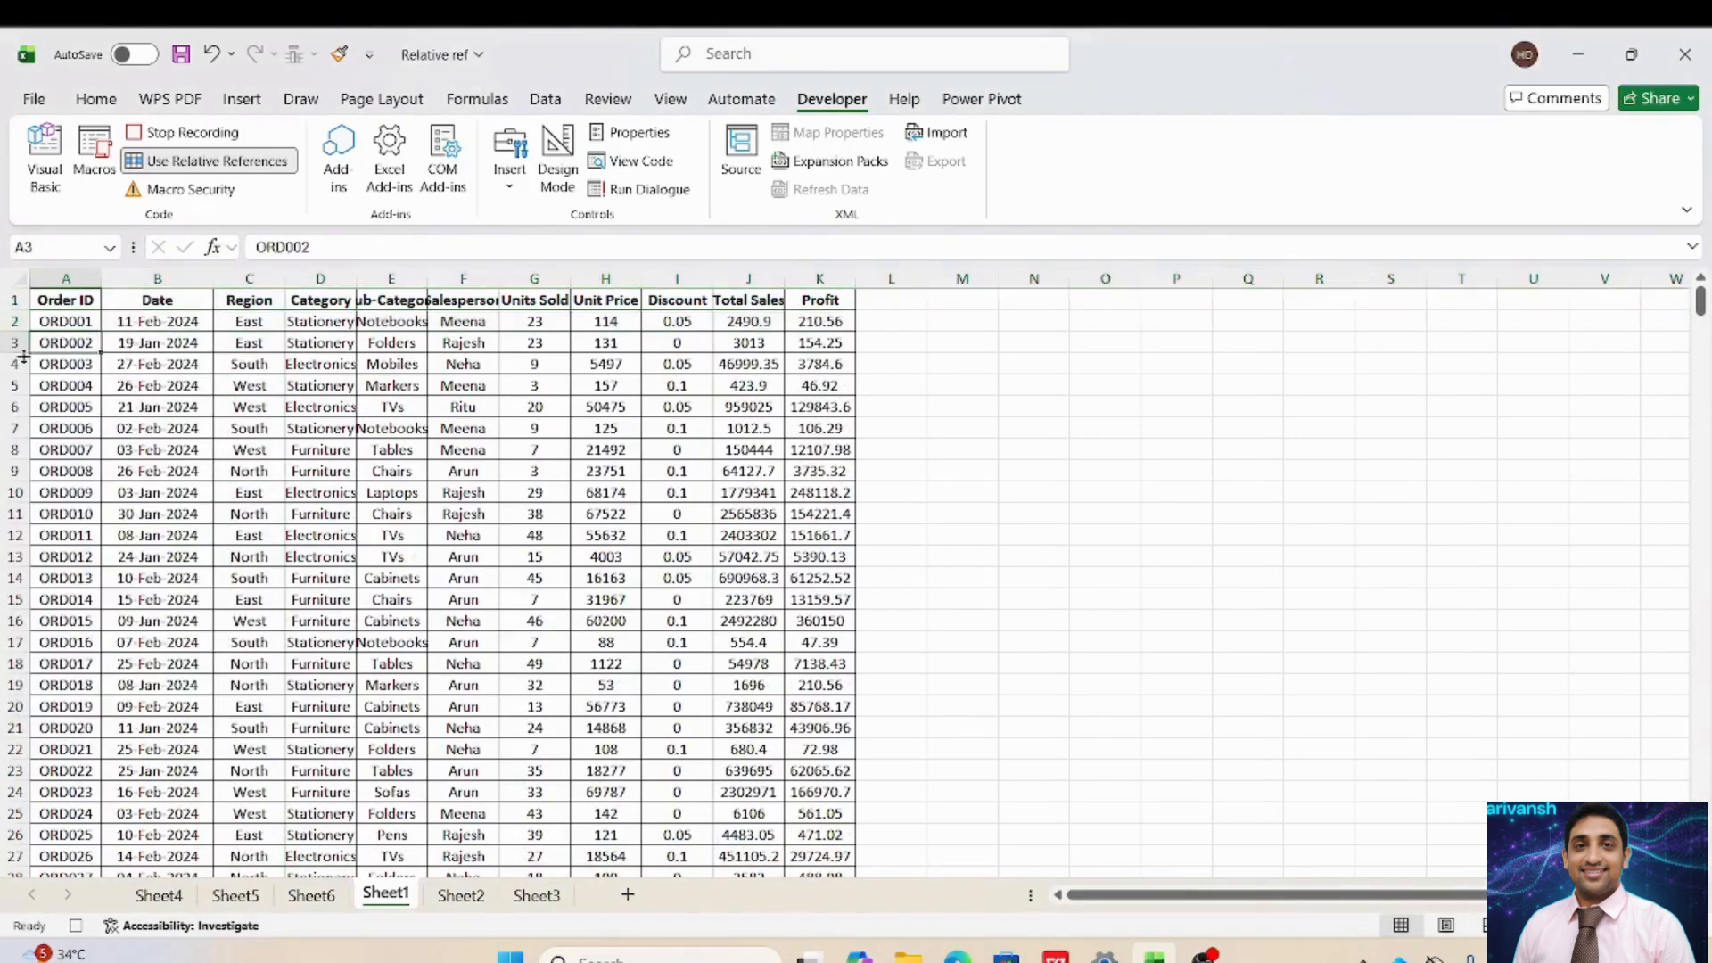
left_click(12, 342)
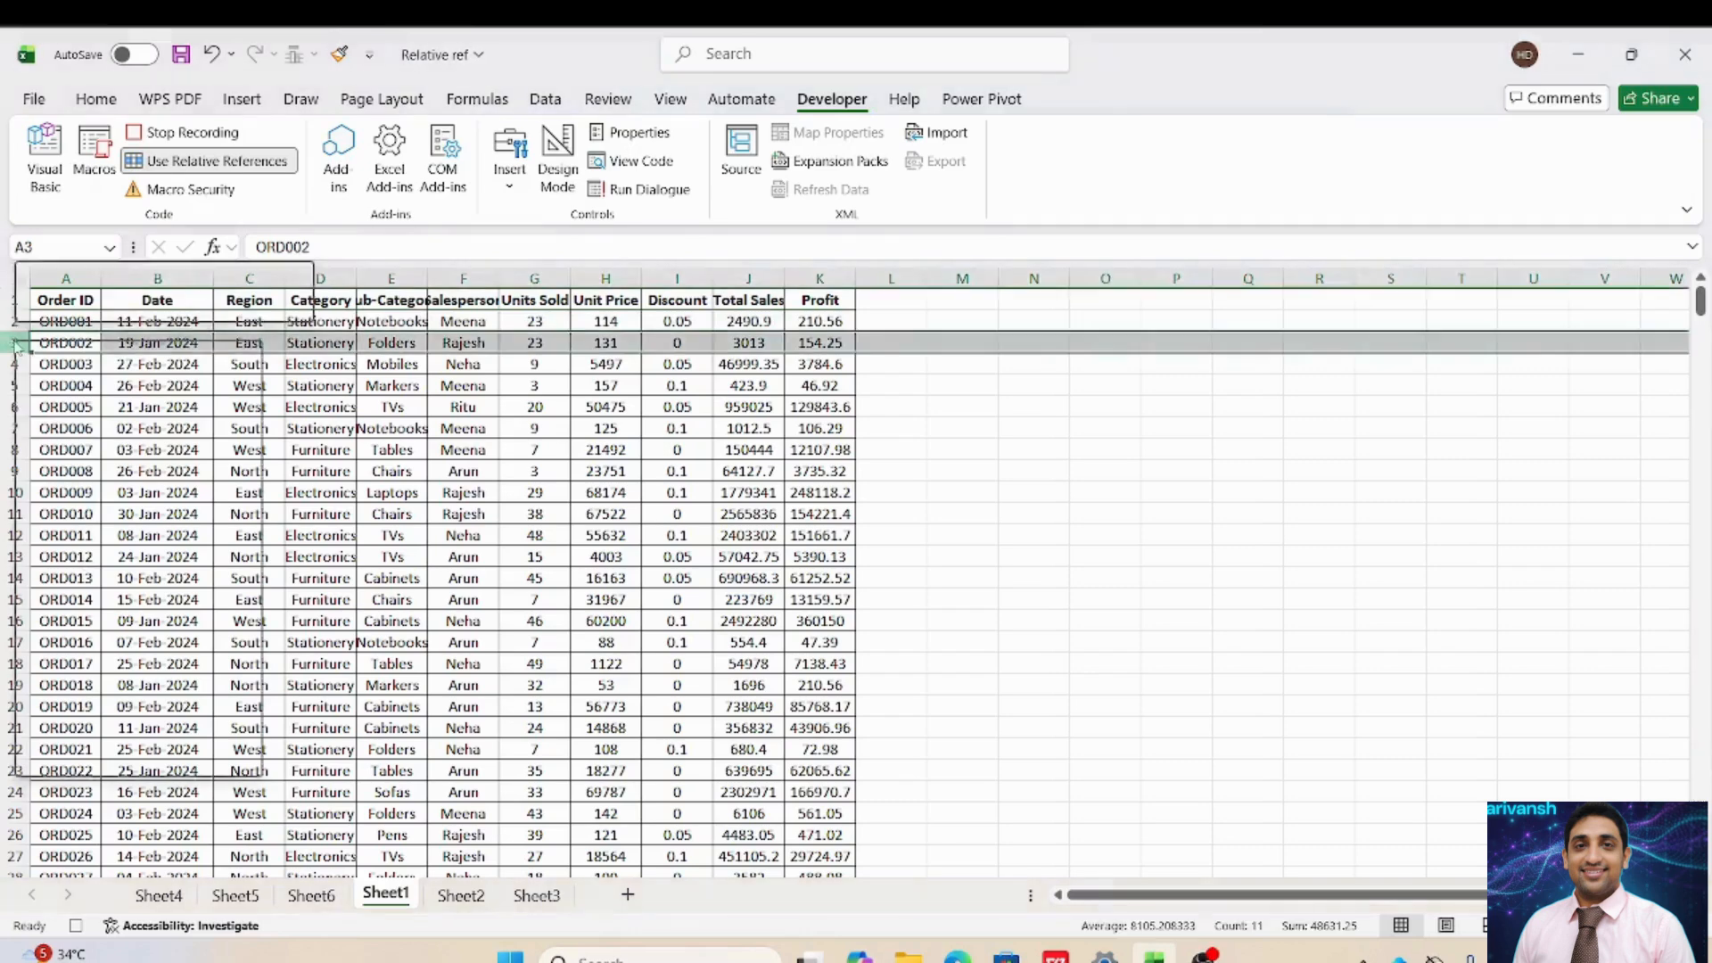
right_click(13, 343)
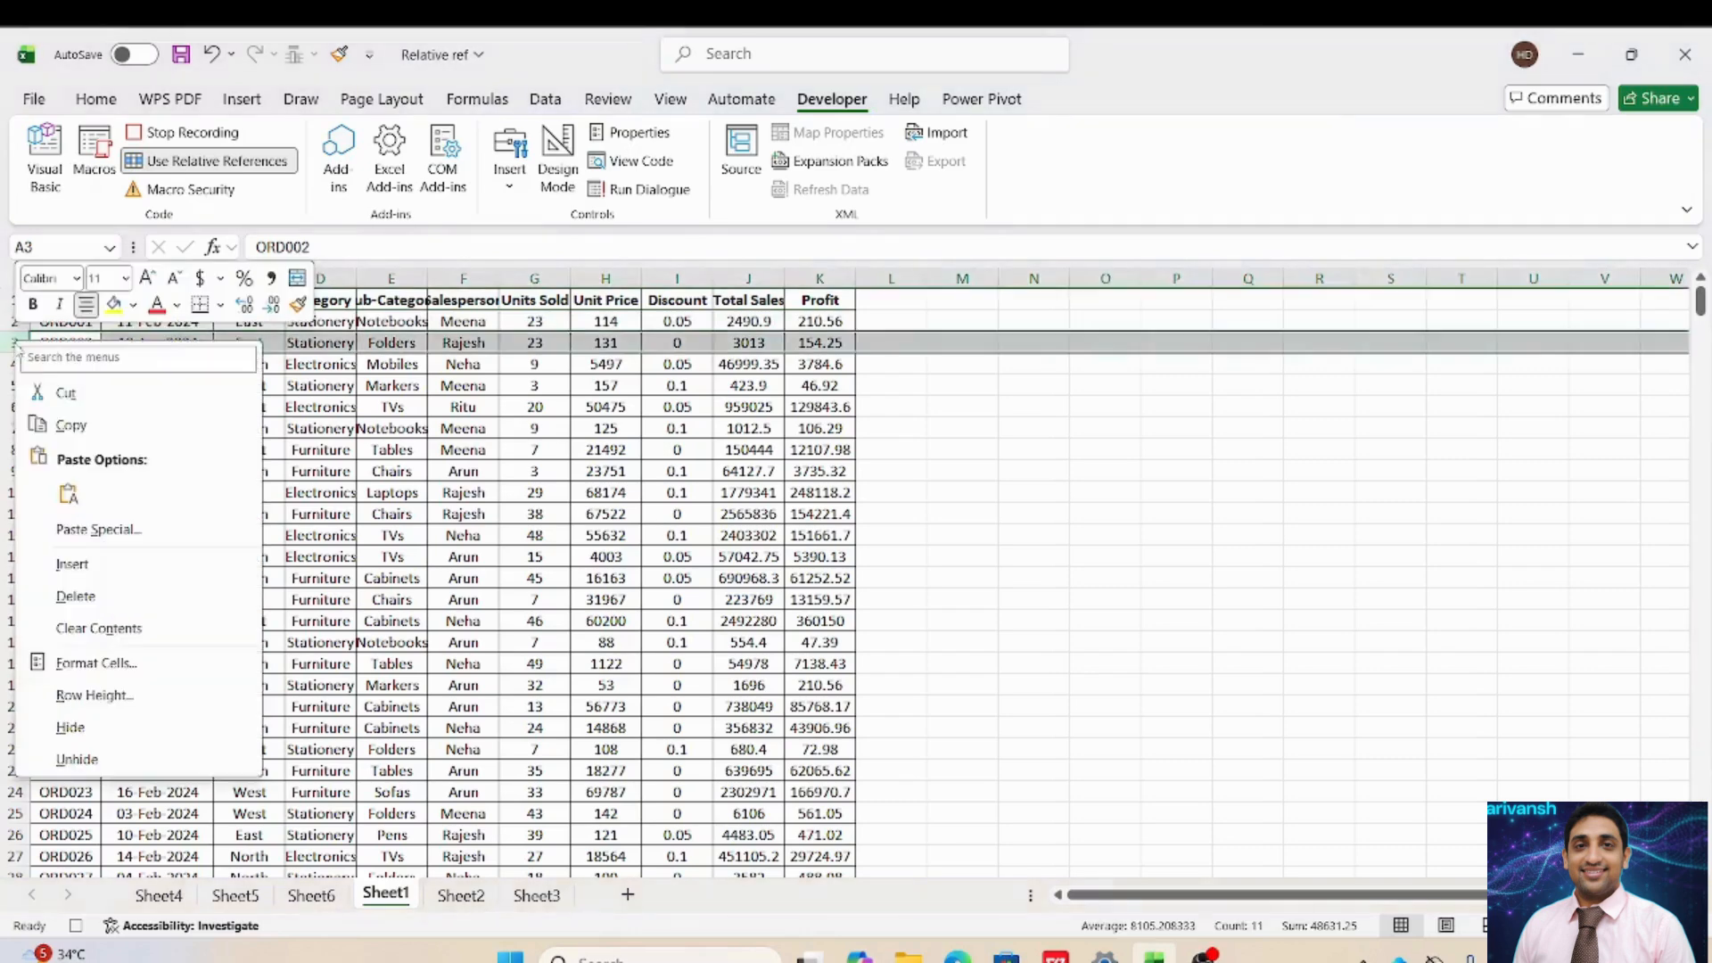
left_click(74, 566)
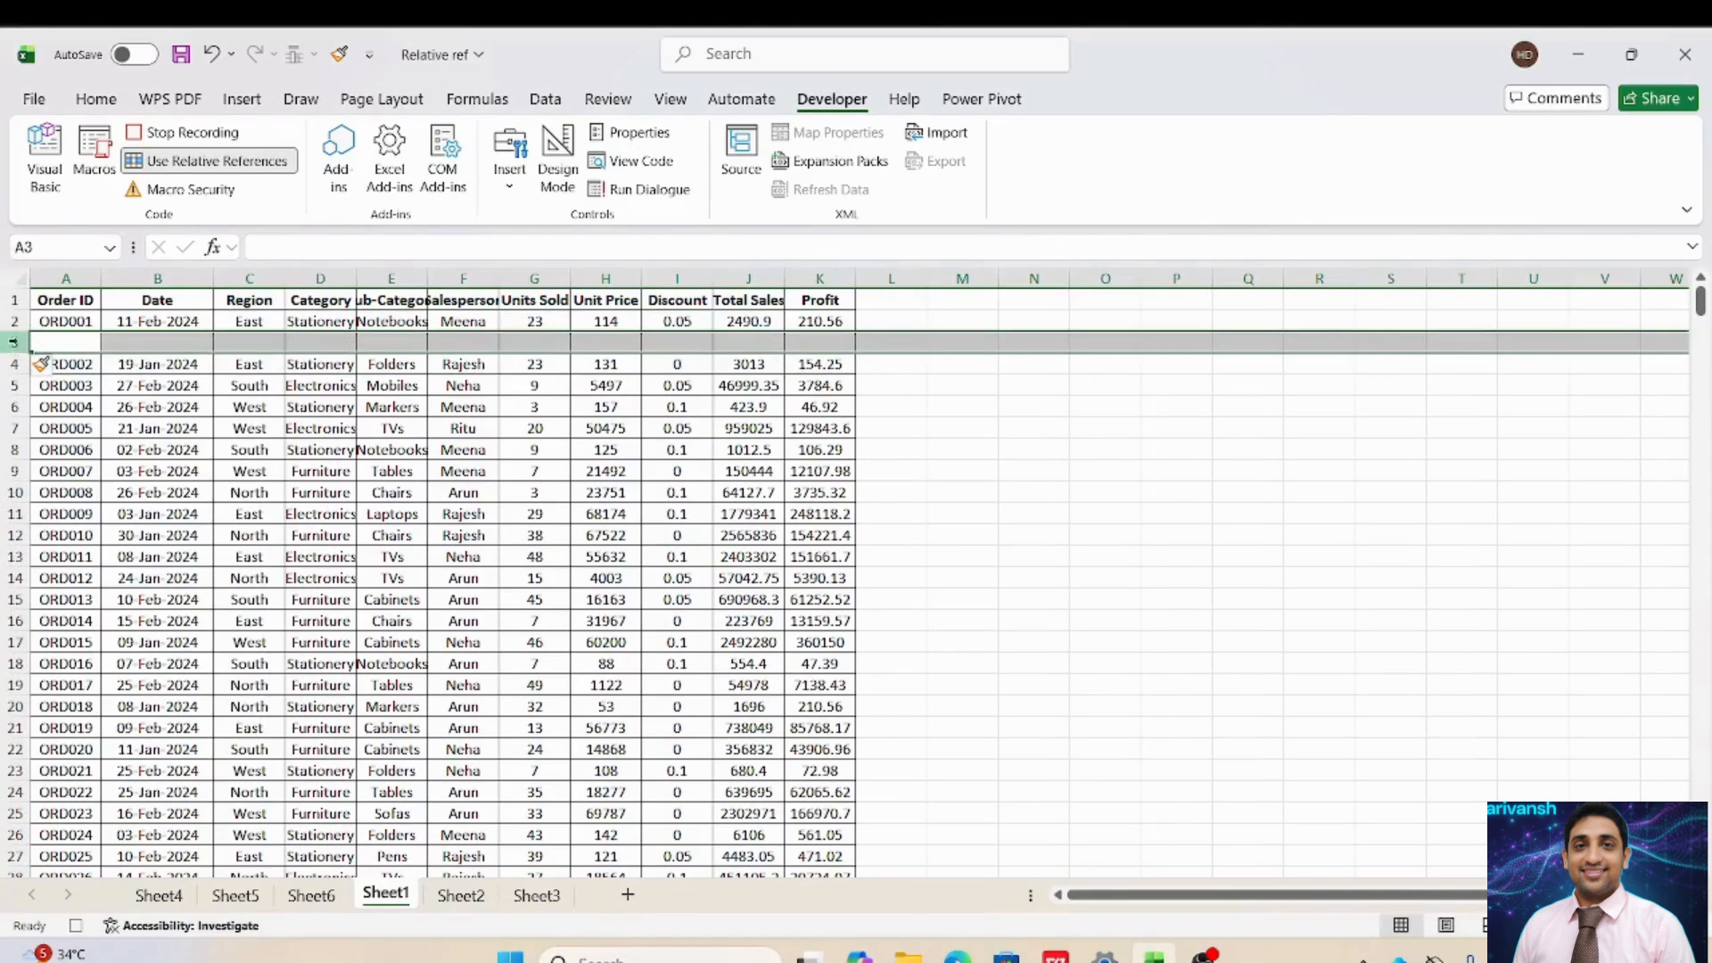
right_click(16, 342)
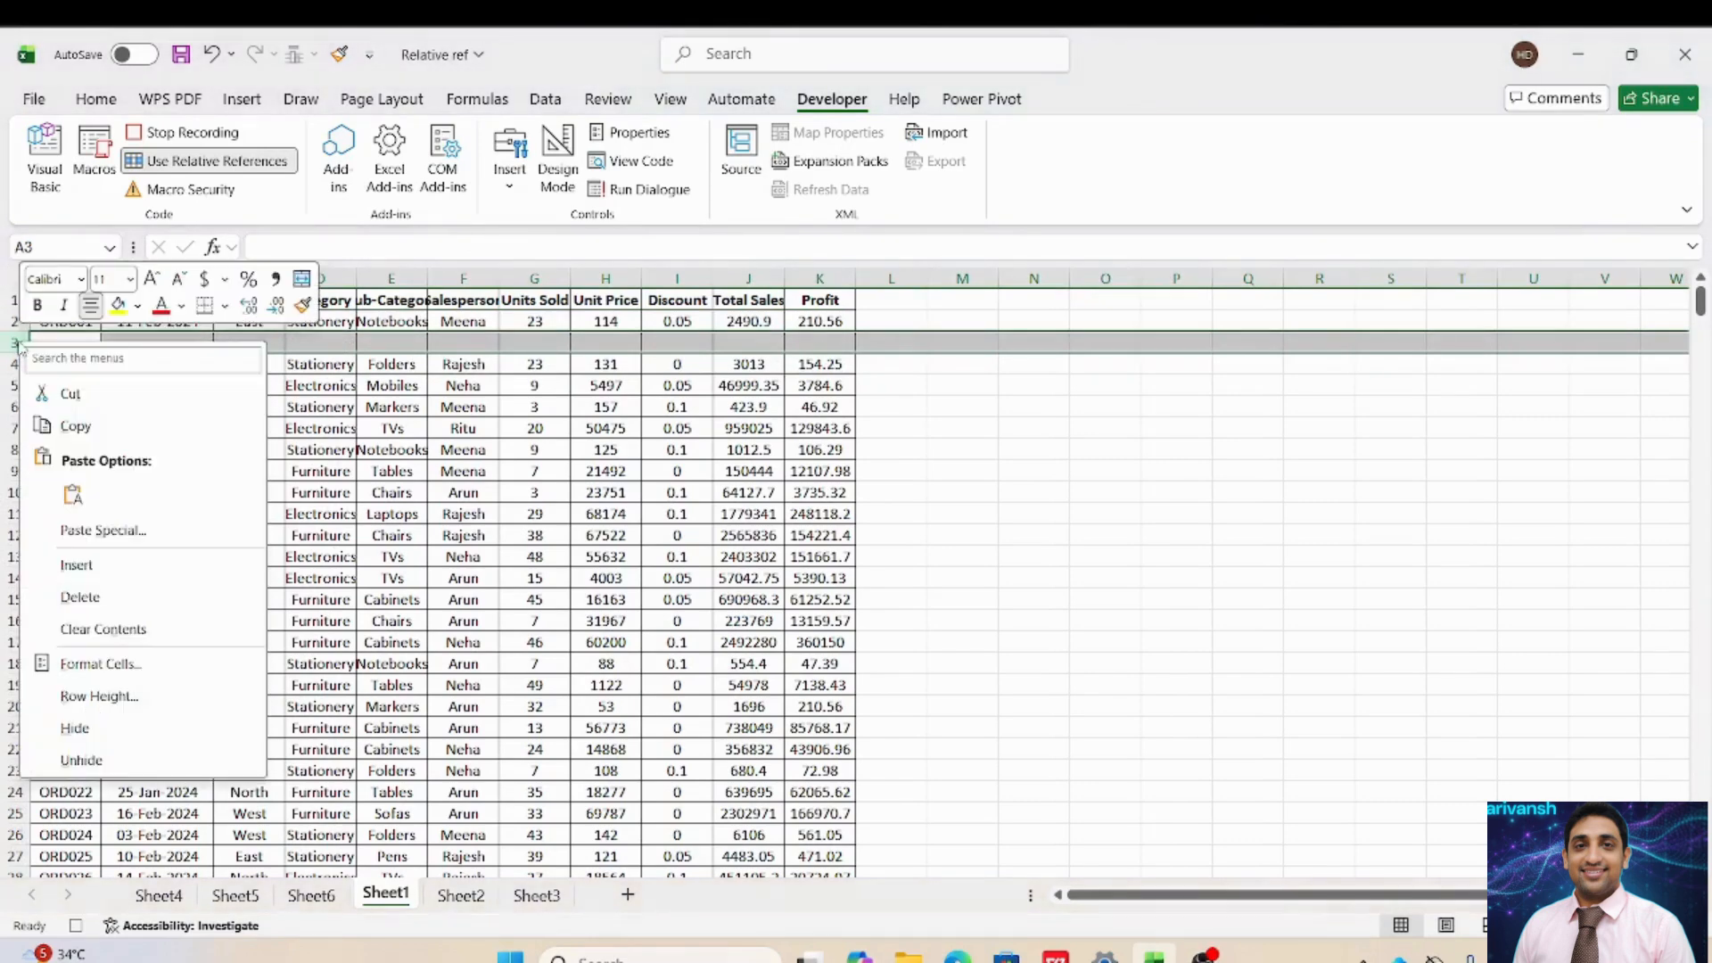
left_click(76, 566)
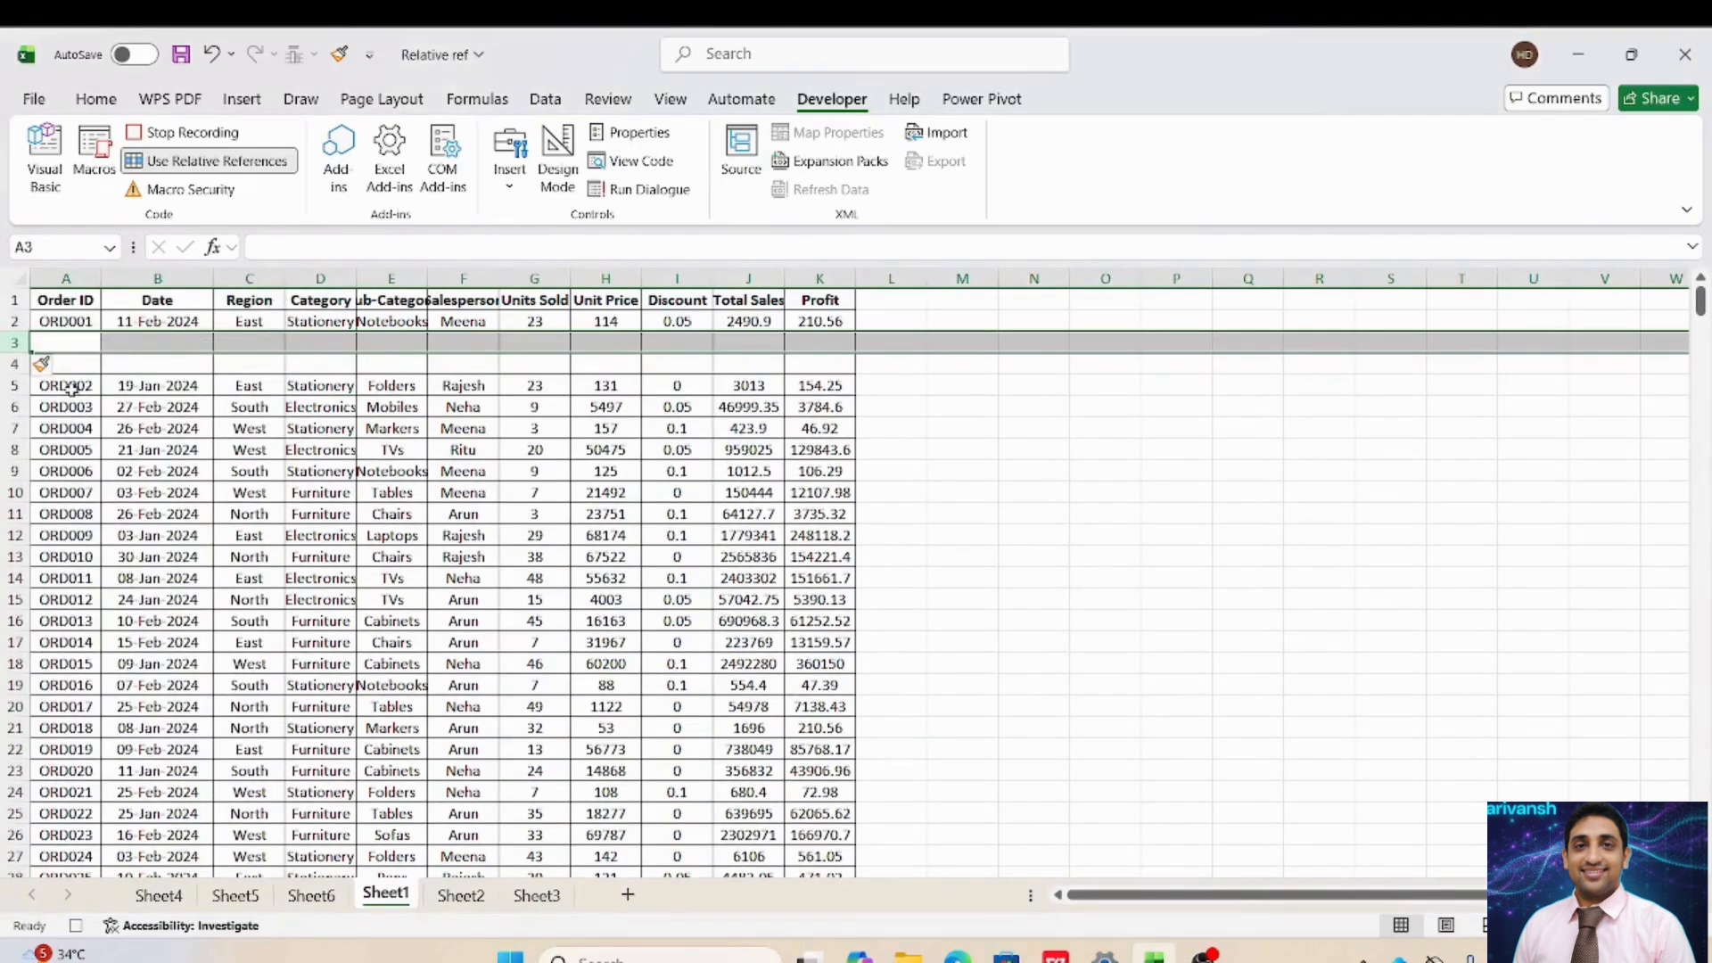
left_click(83, 359)
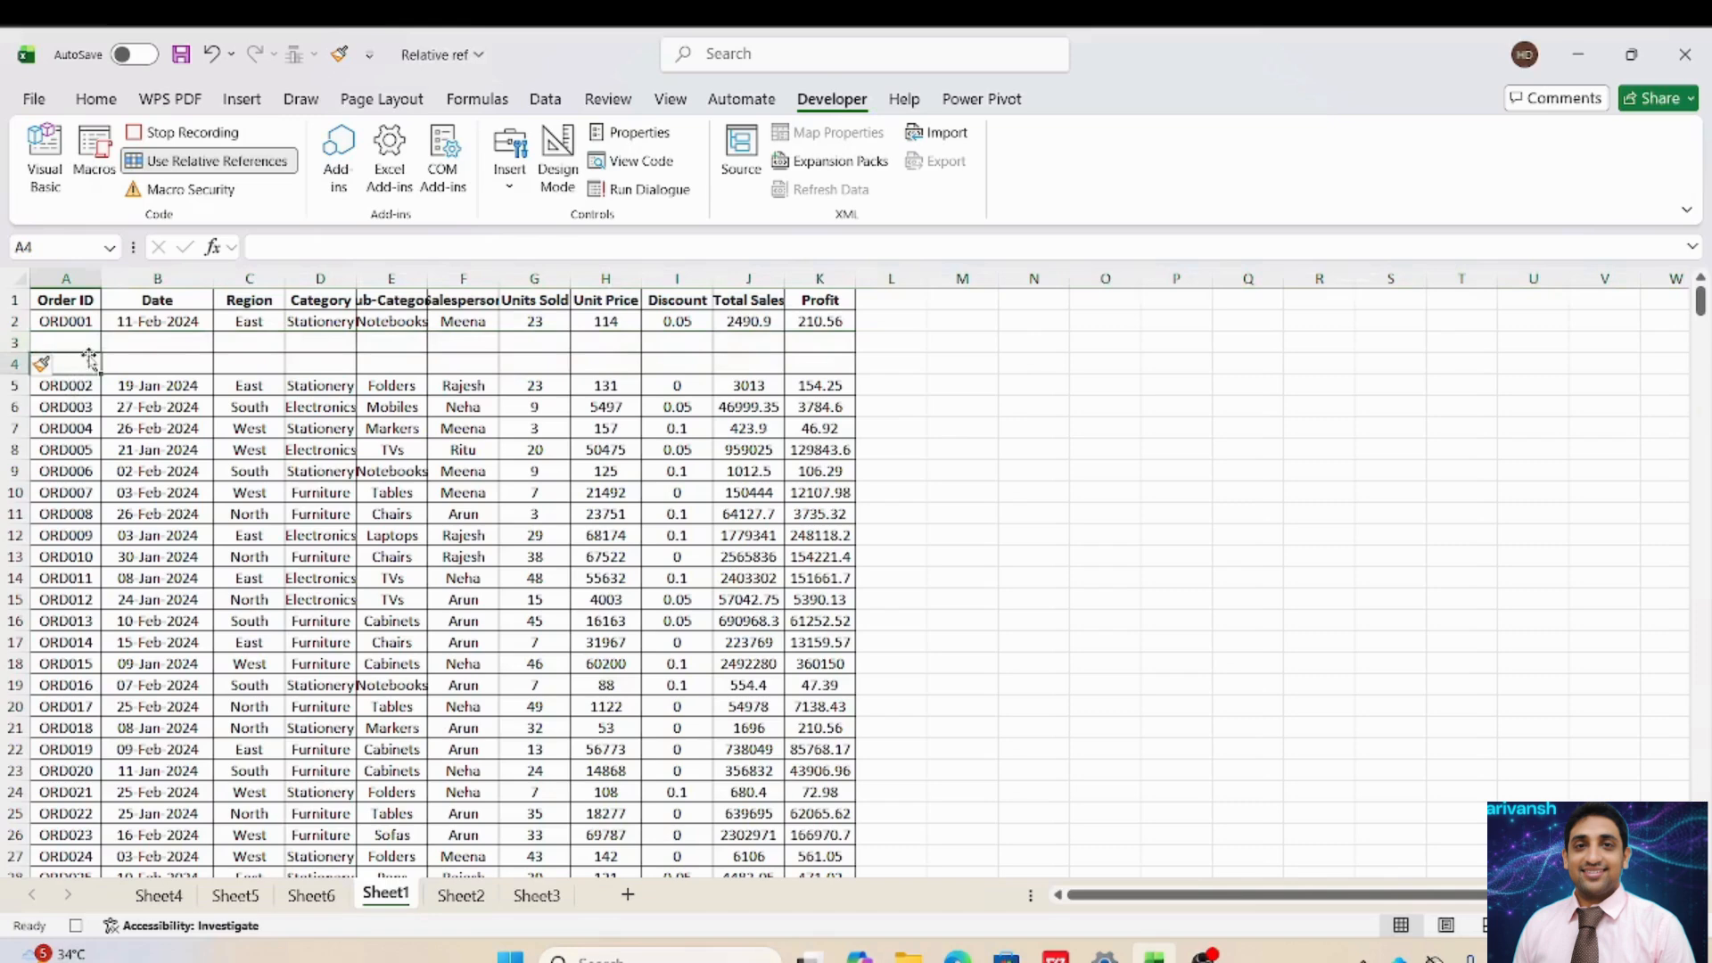
left_click(129, 345)
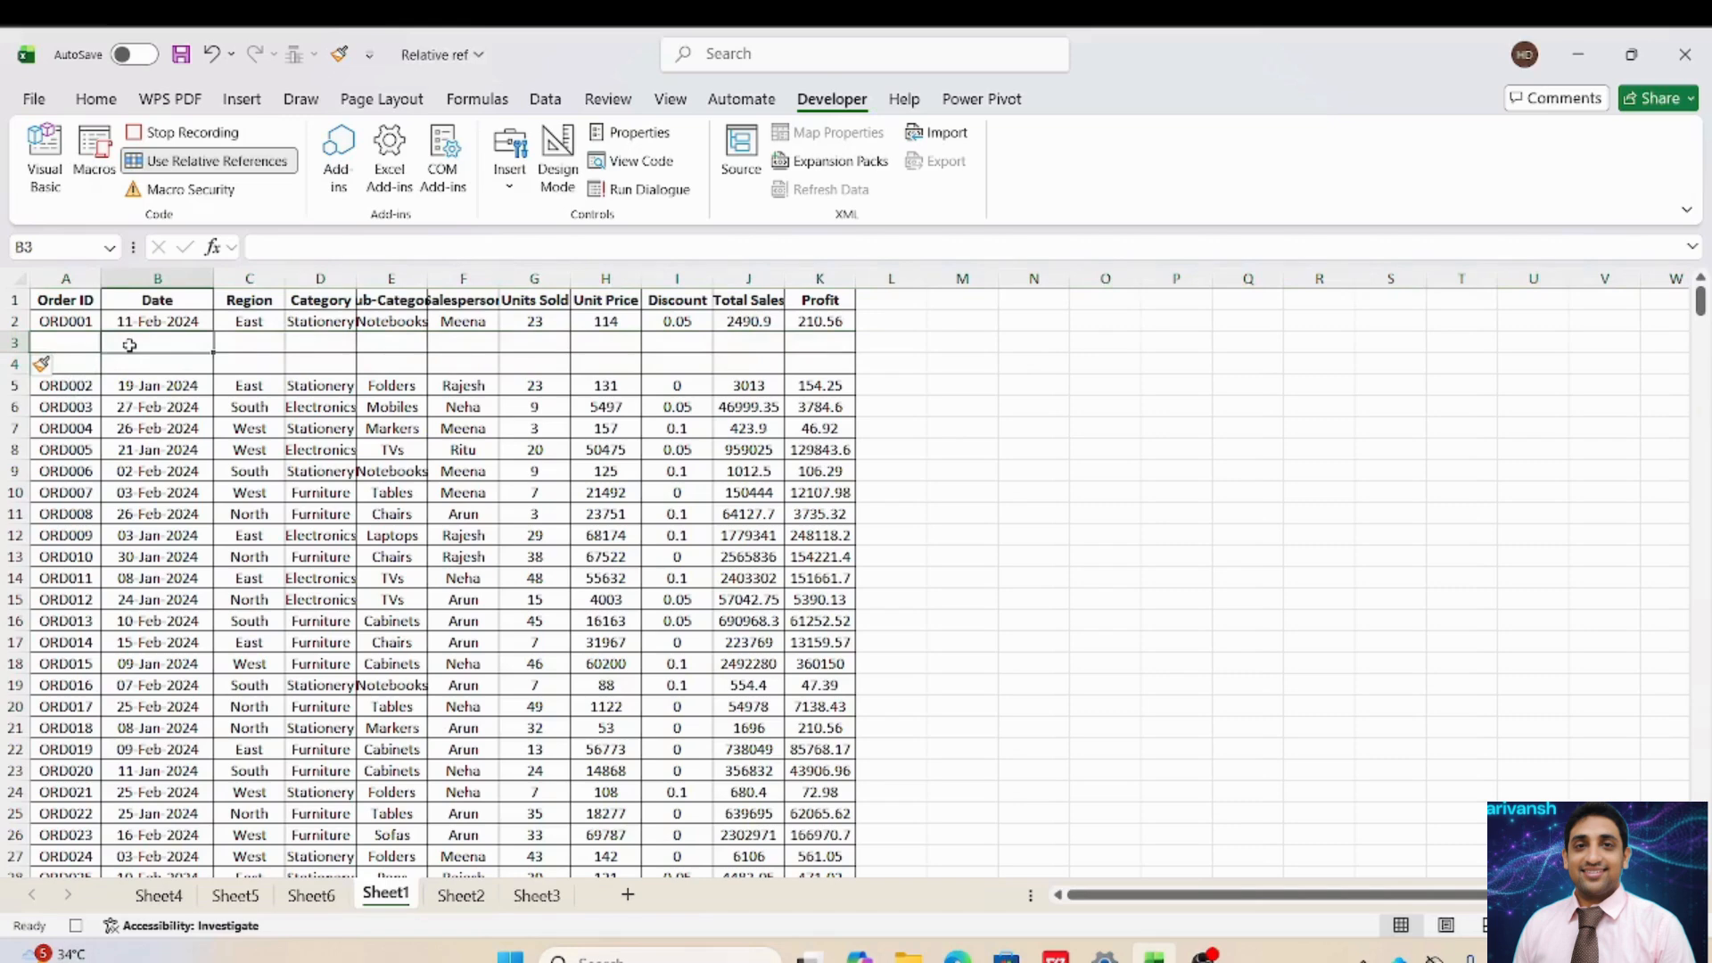
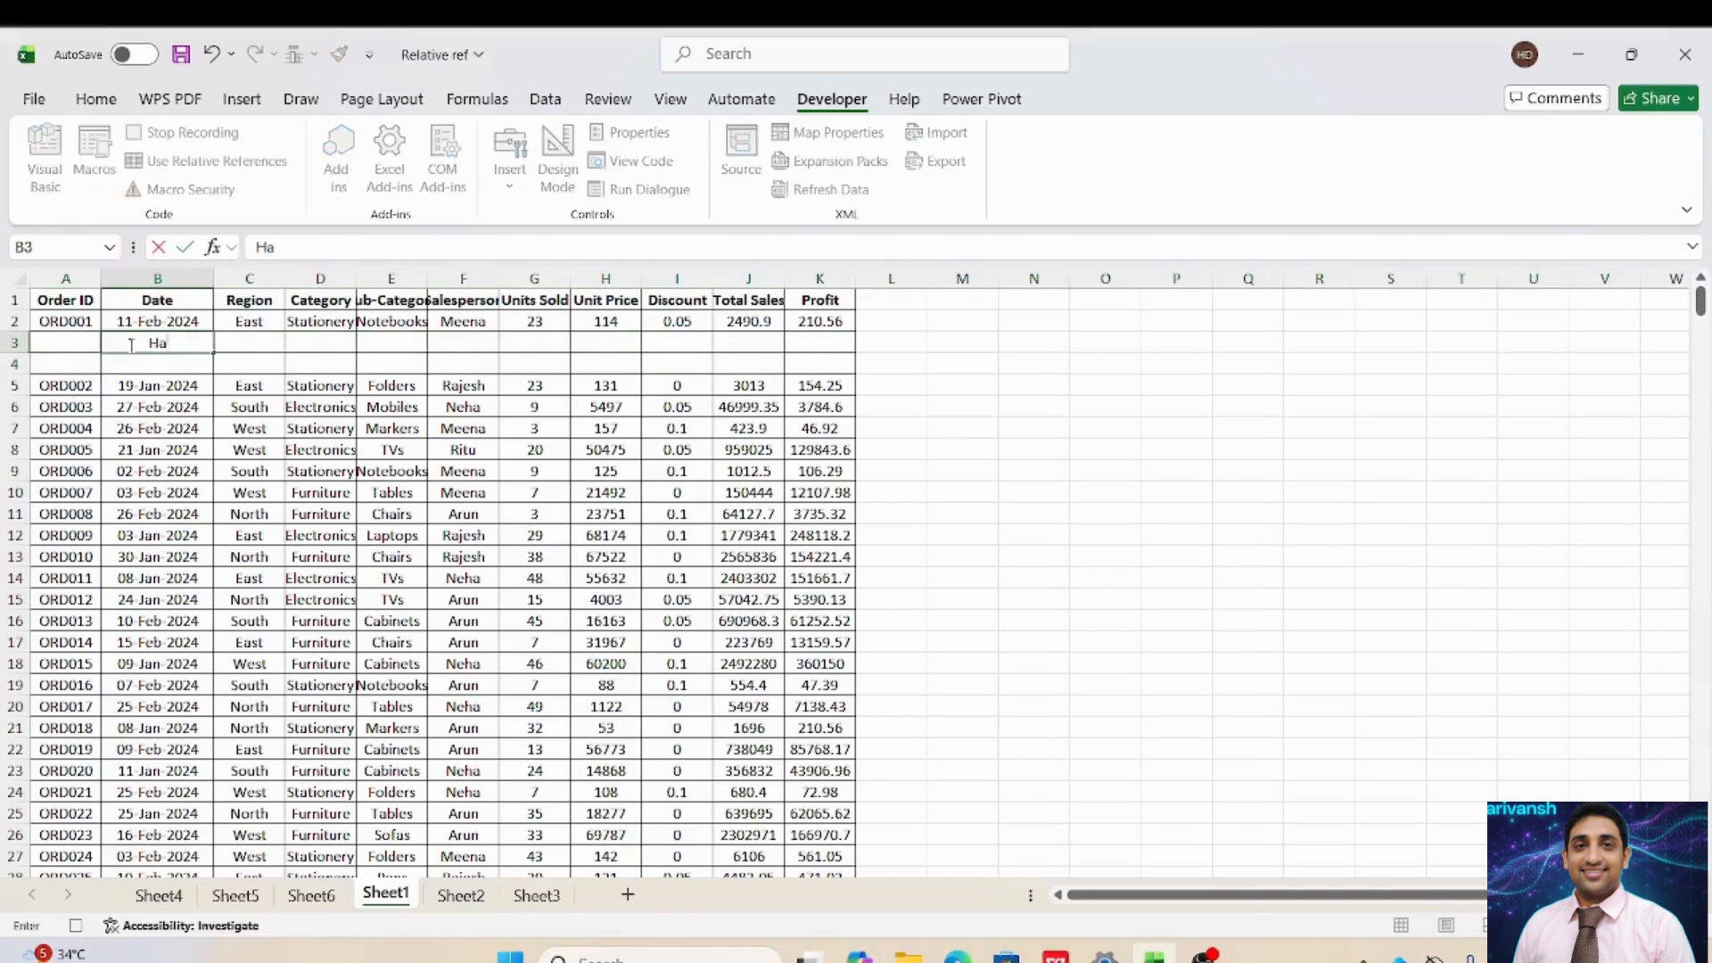
Enter a first name in B3 and a surname in B4.
key("Return")
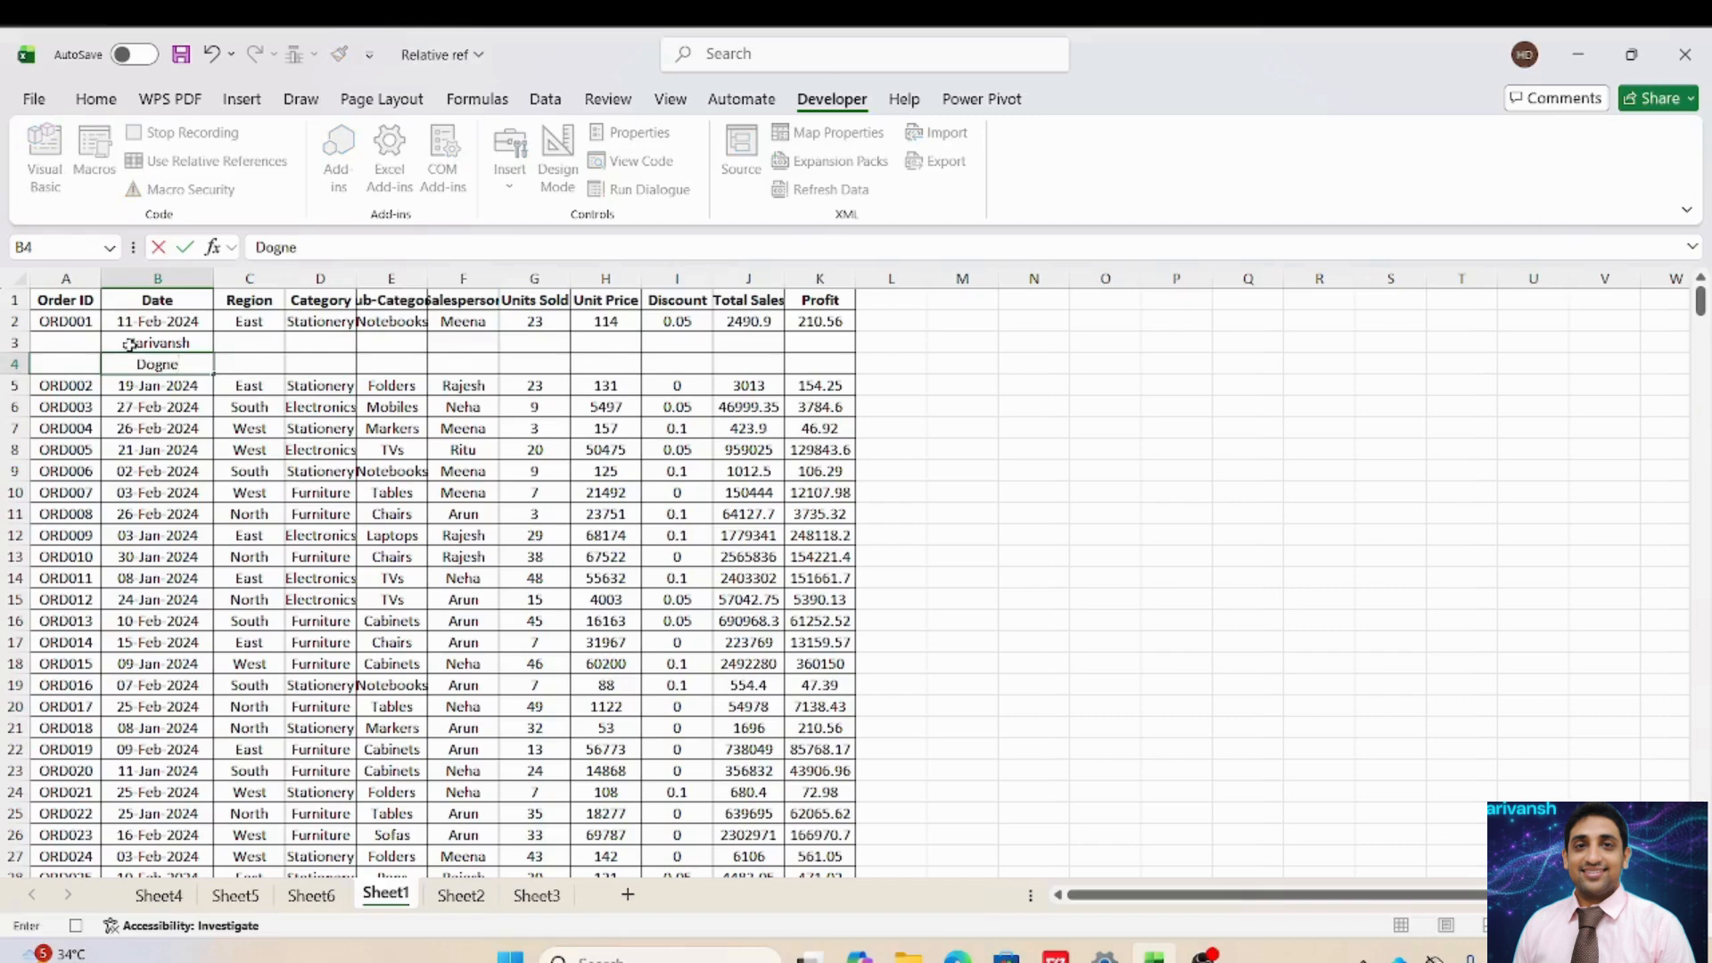
key("Tab")
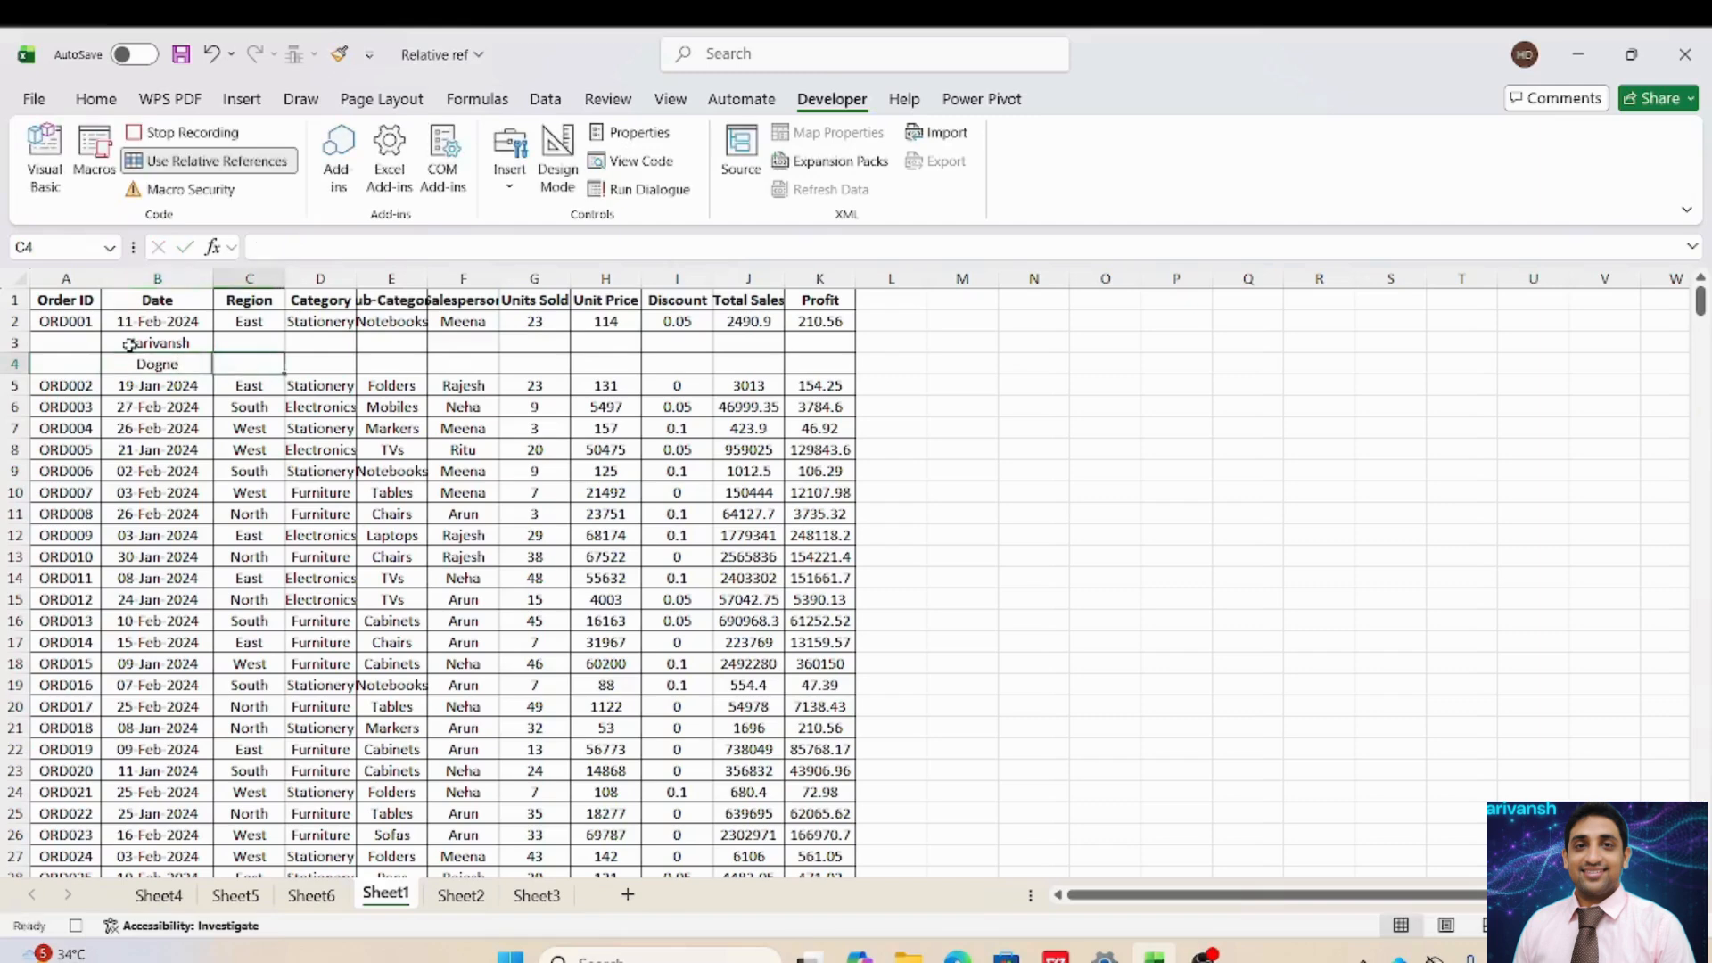
Return to column A and finish on the next order's row, A5.
key("Left")
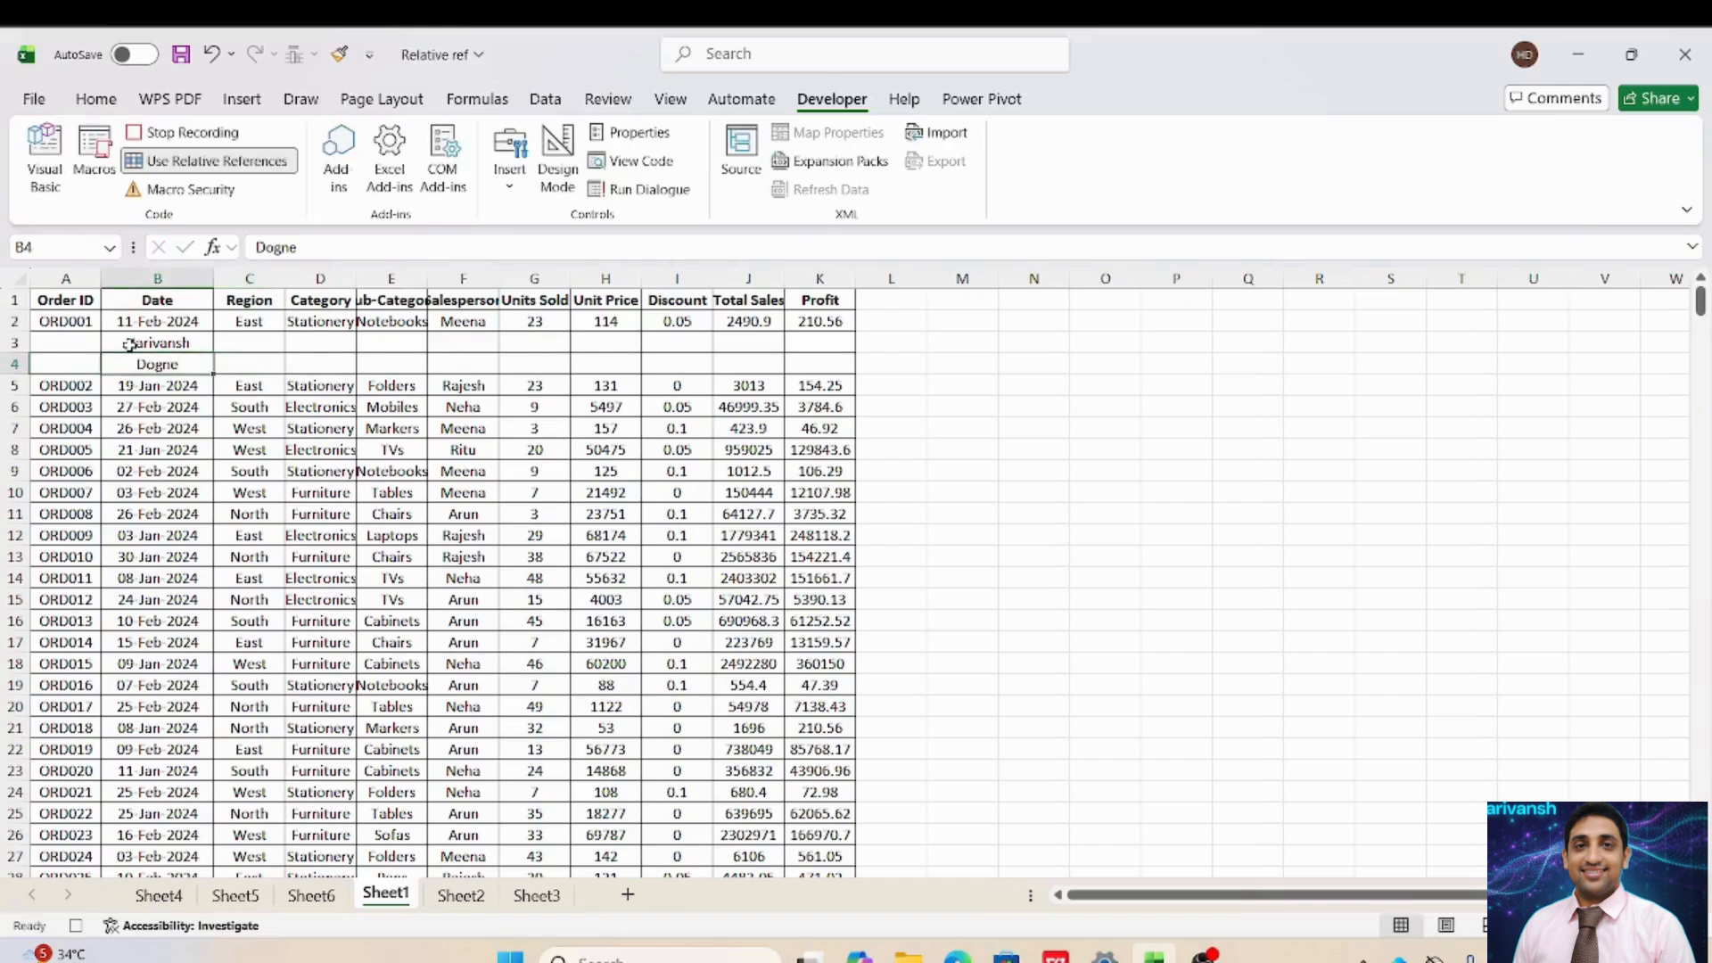
key("Left")
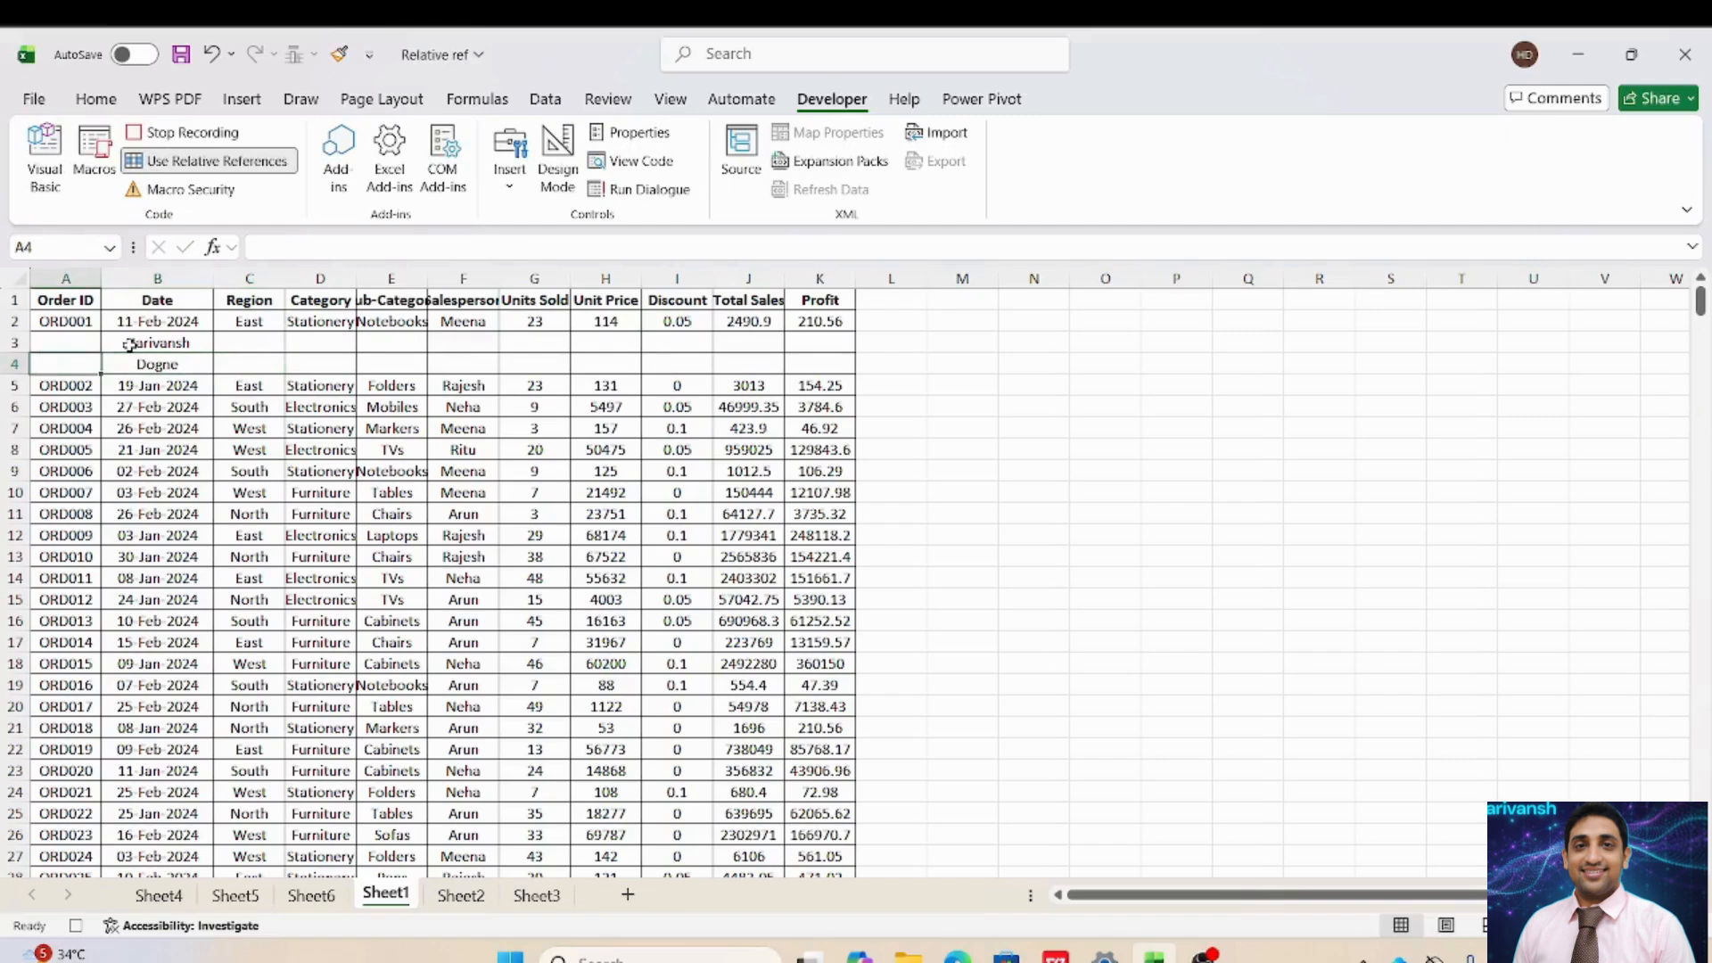
key("Down")
key("Down")
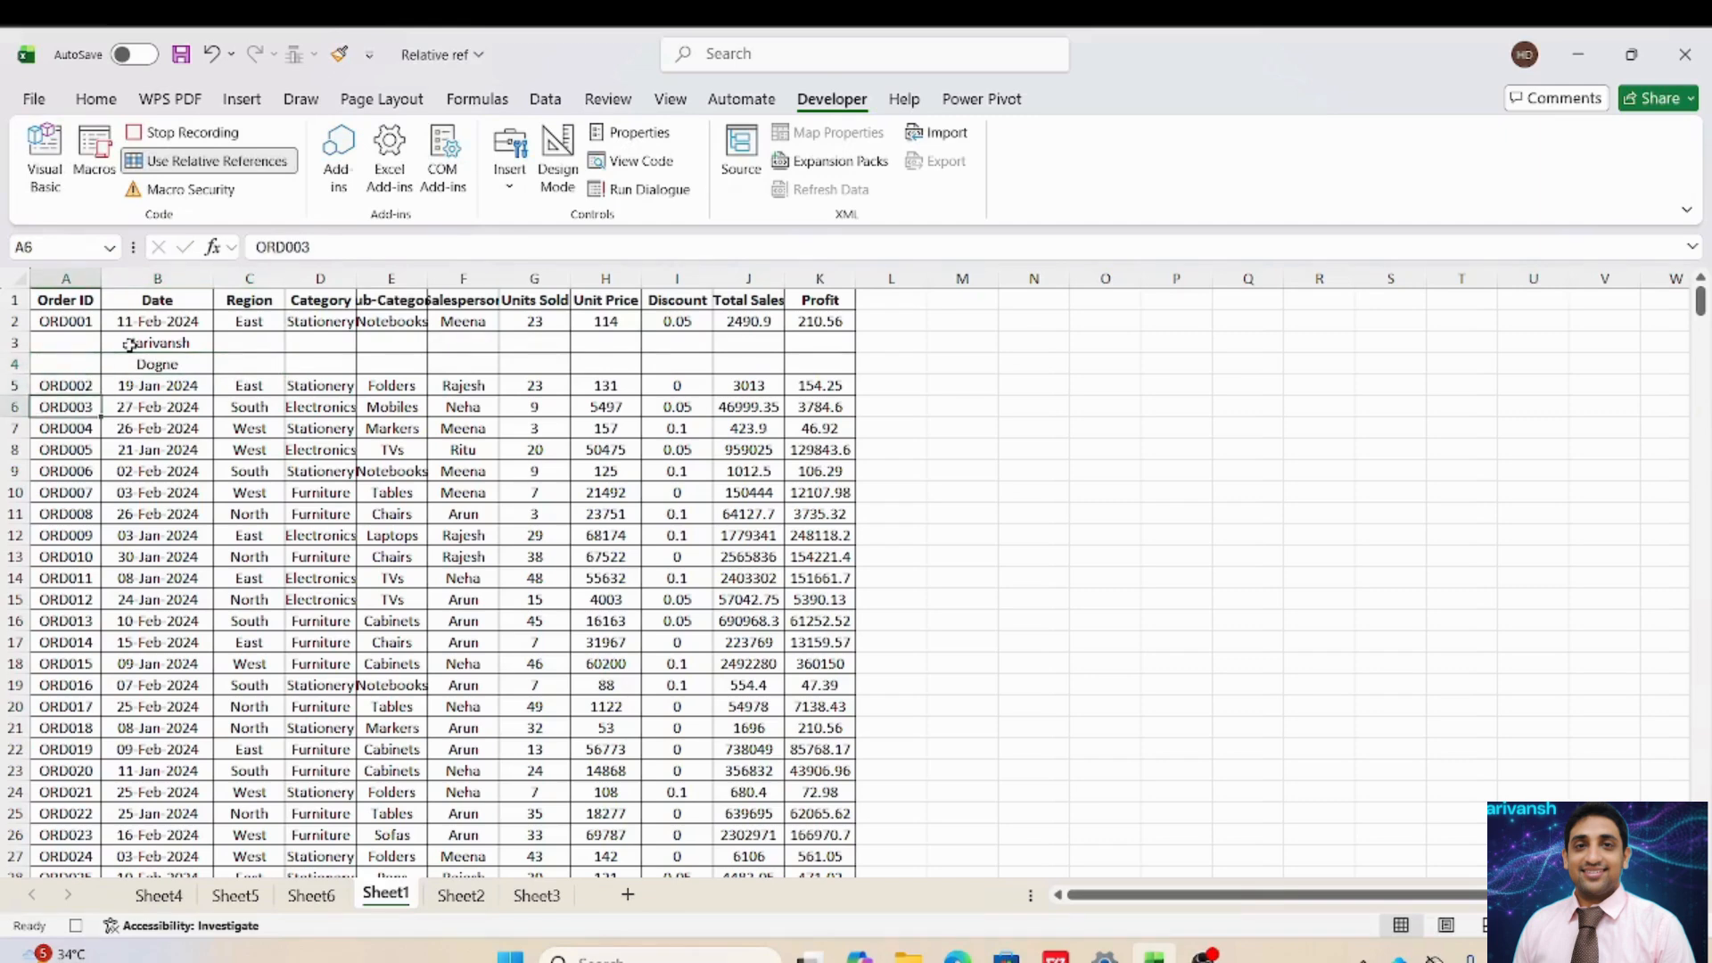
key("Down")
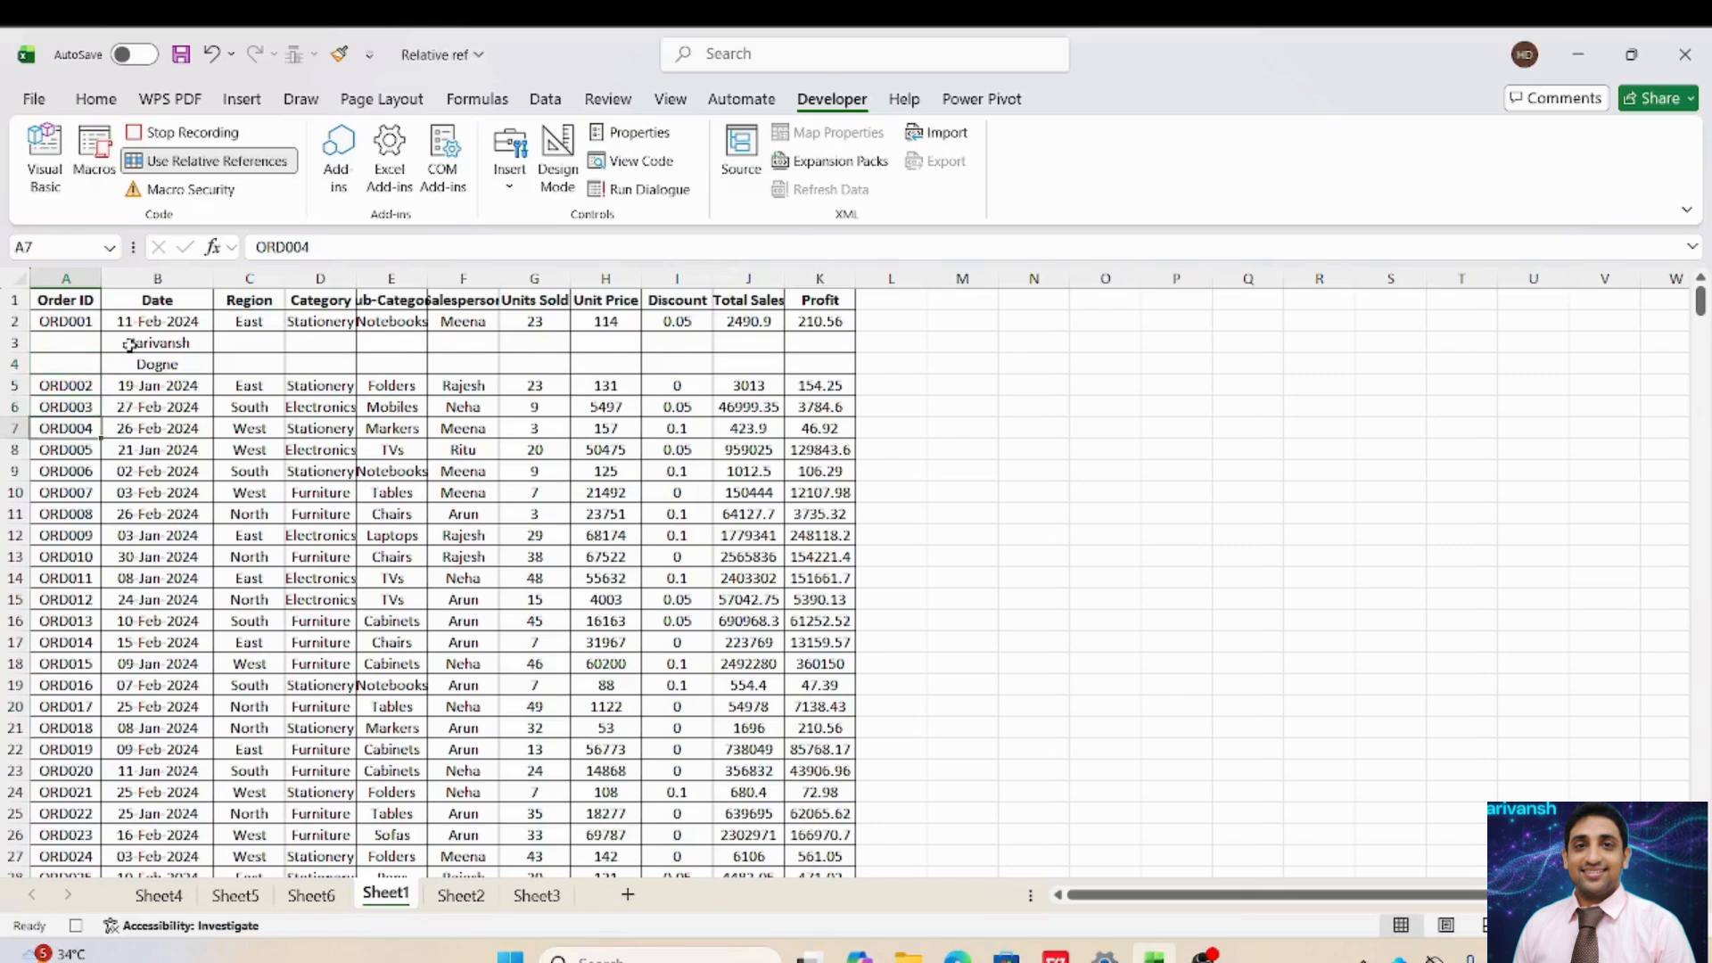
key("Up")
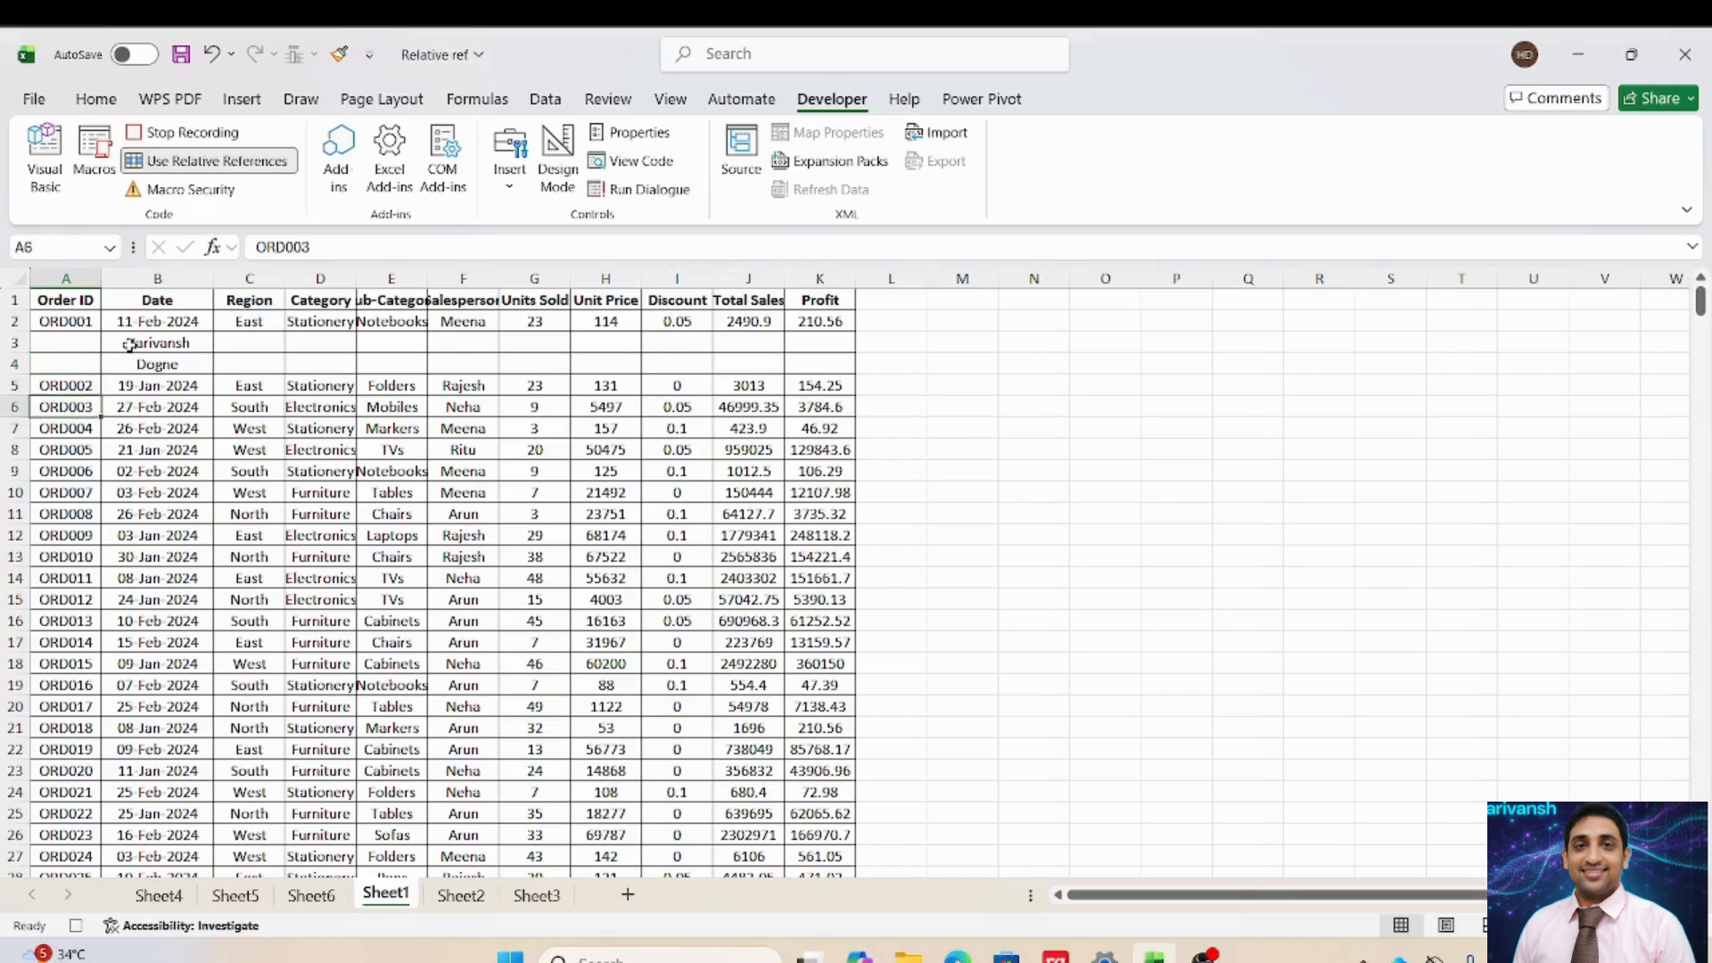
key("Up")
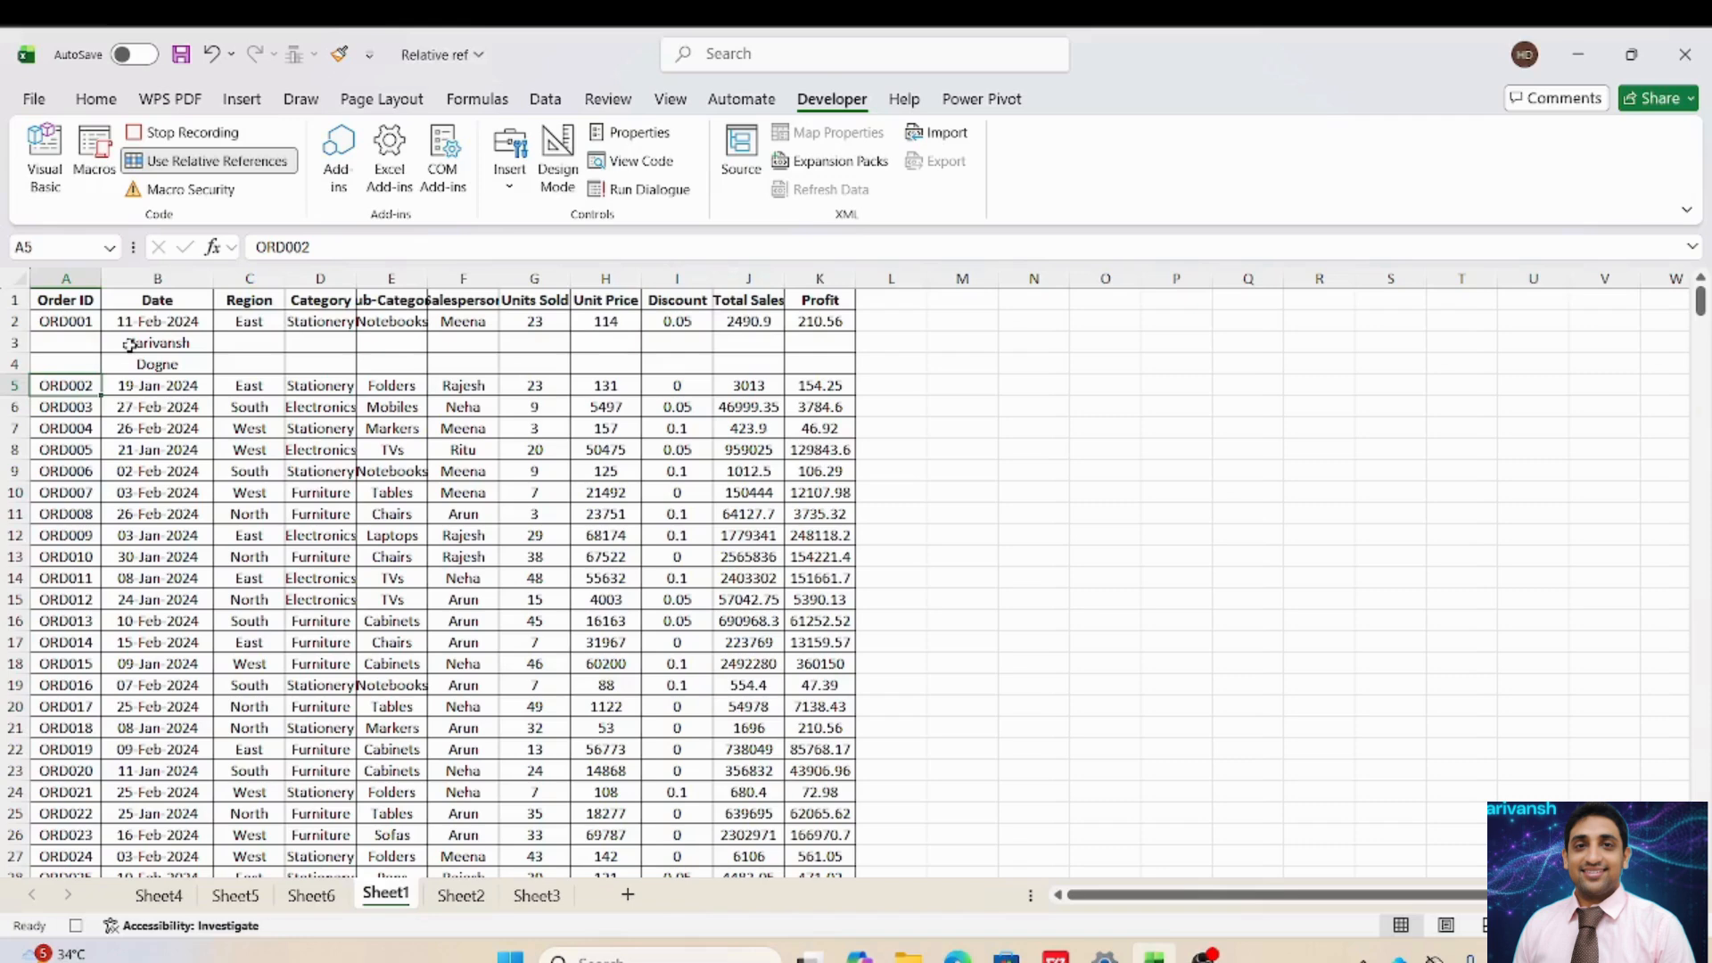
key("Up")
key("Up")
key("Up")
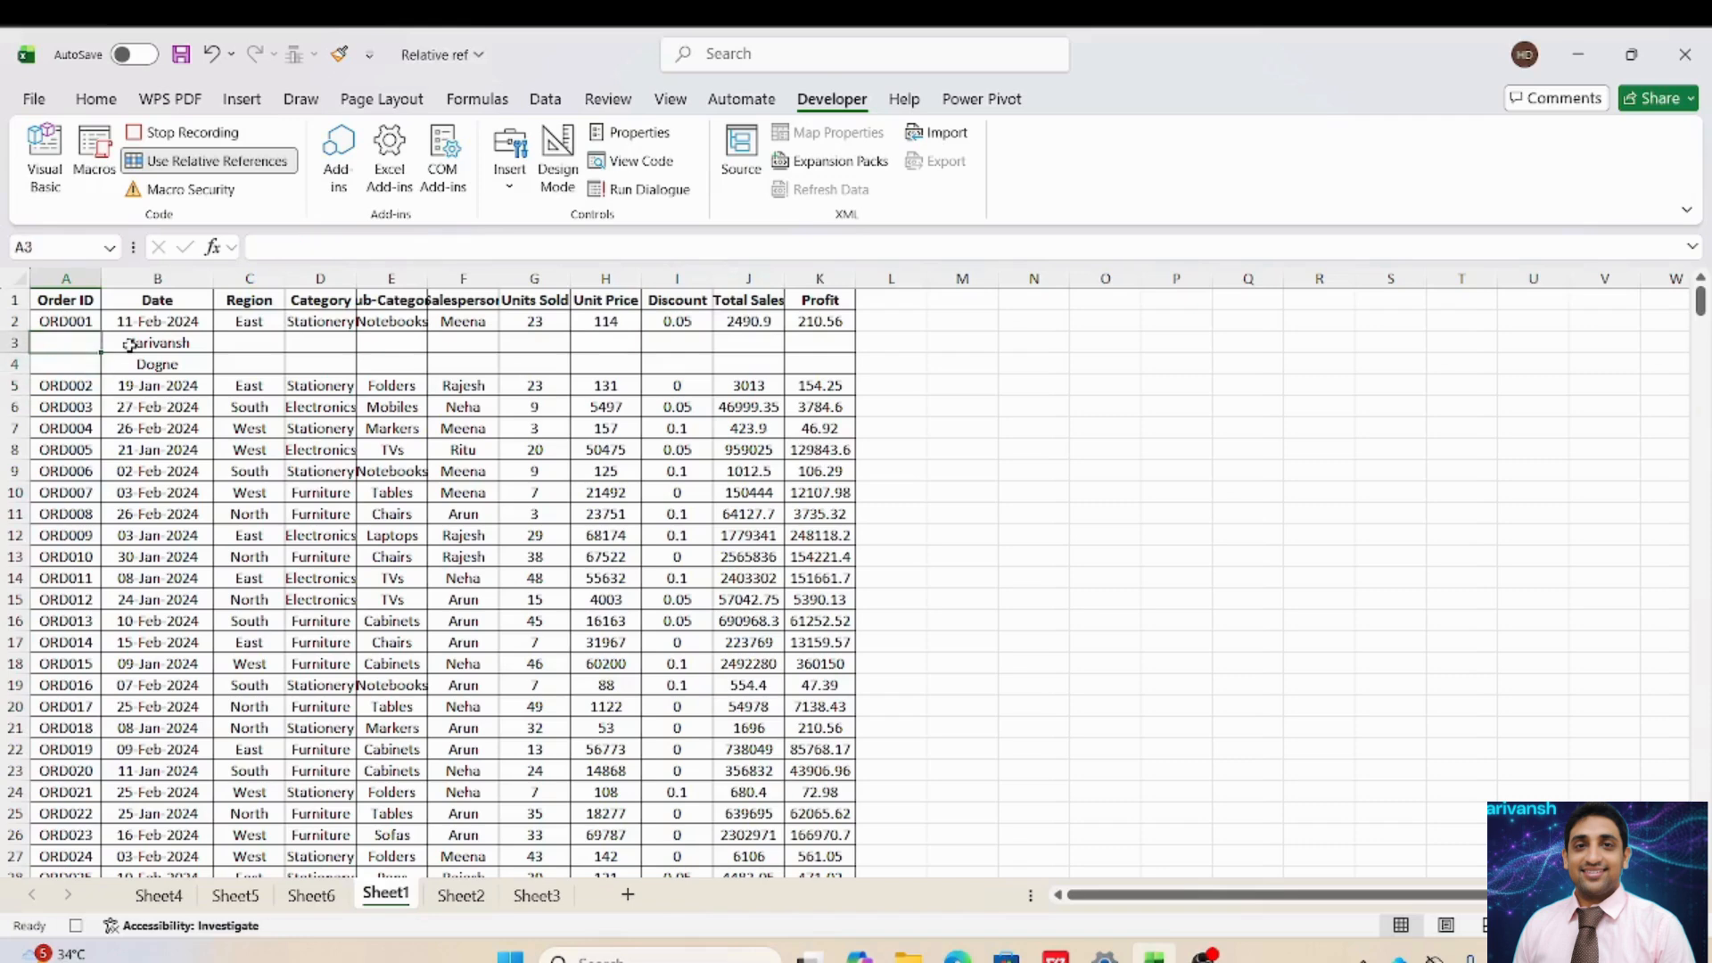
key("Down")
key("Down")
key("Down")
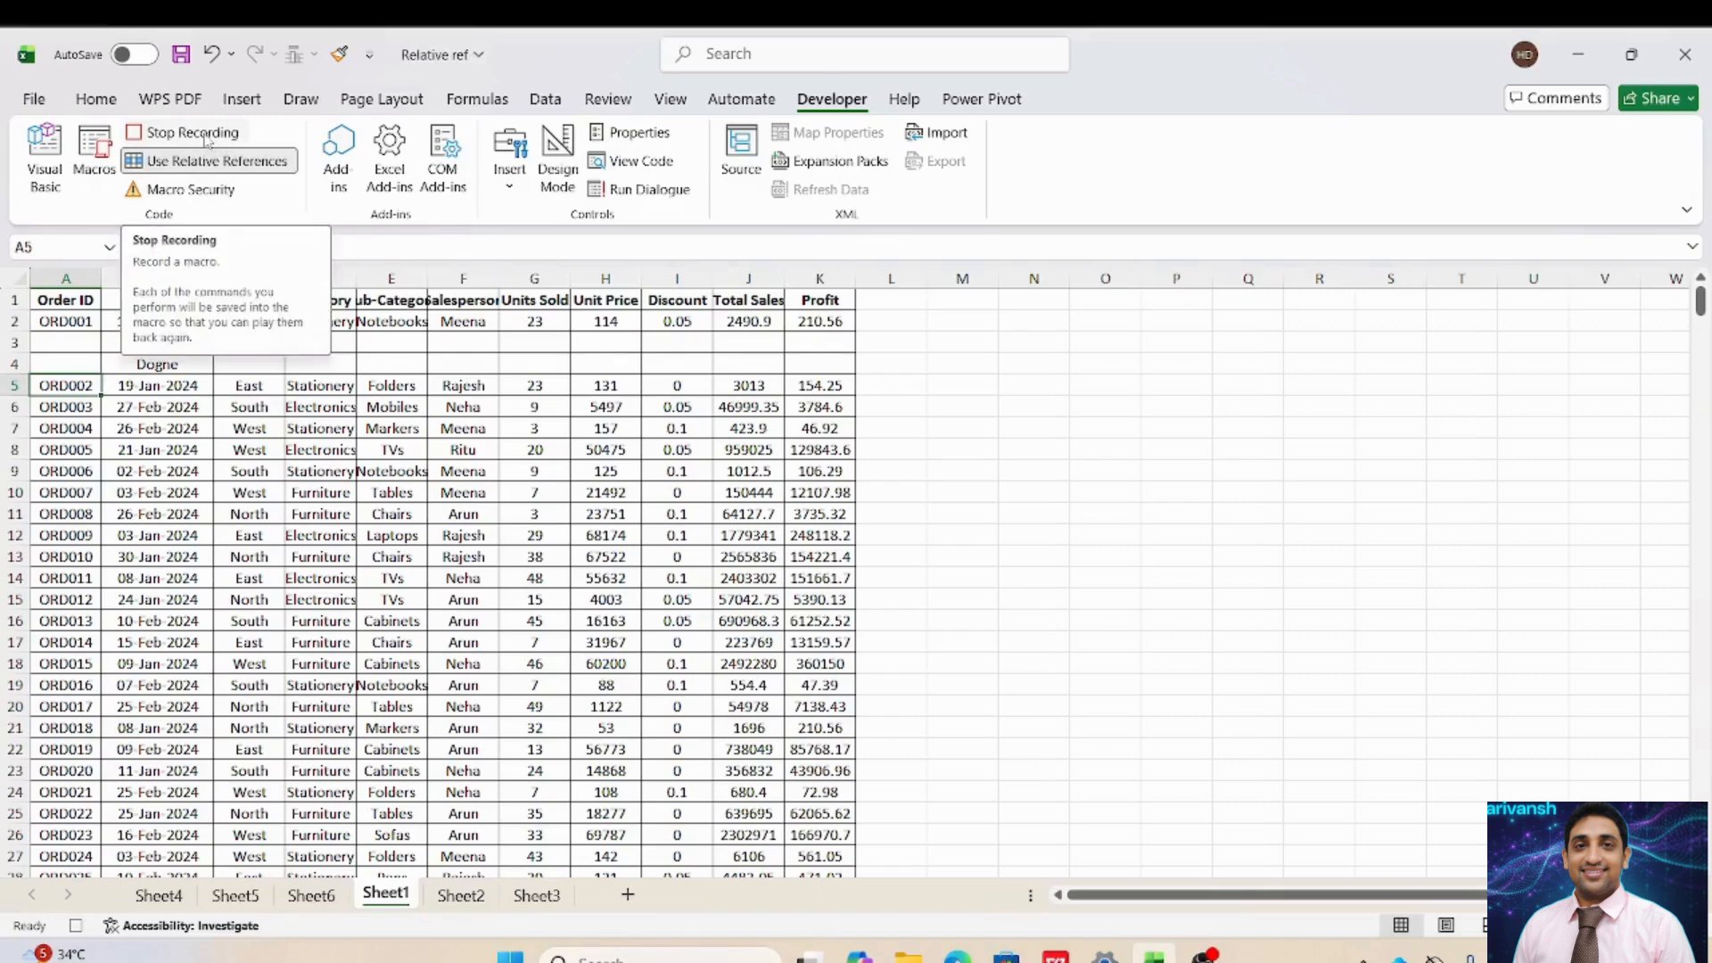
Stop the macro recording and close the Office Scripts welcome panel.
left_click(206, 139)
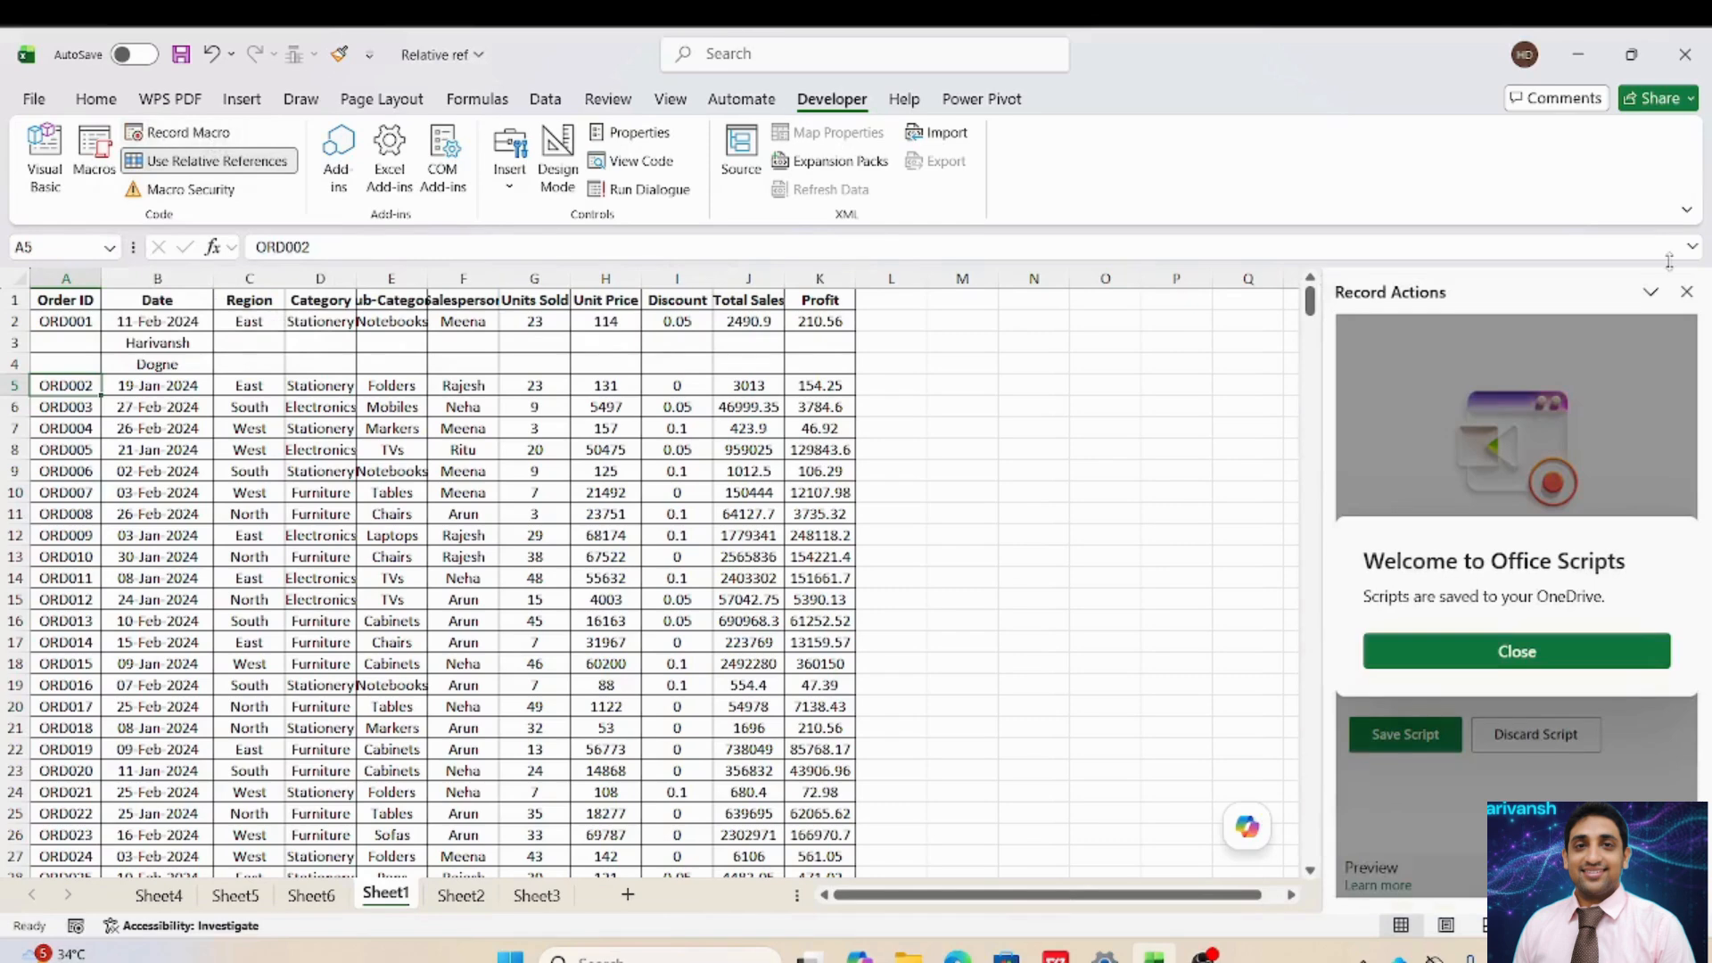
left_click(1686, 292)
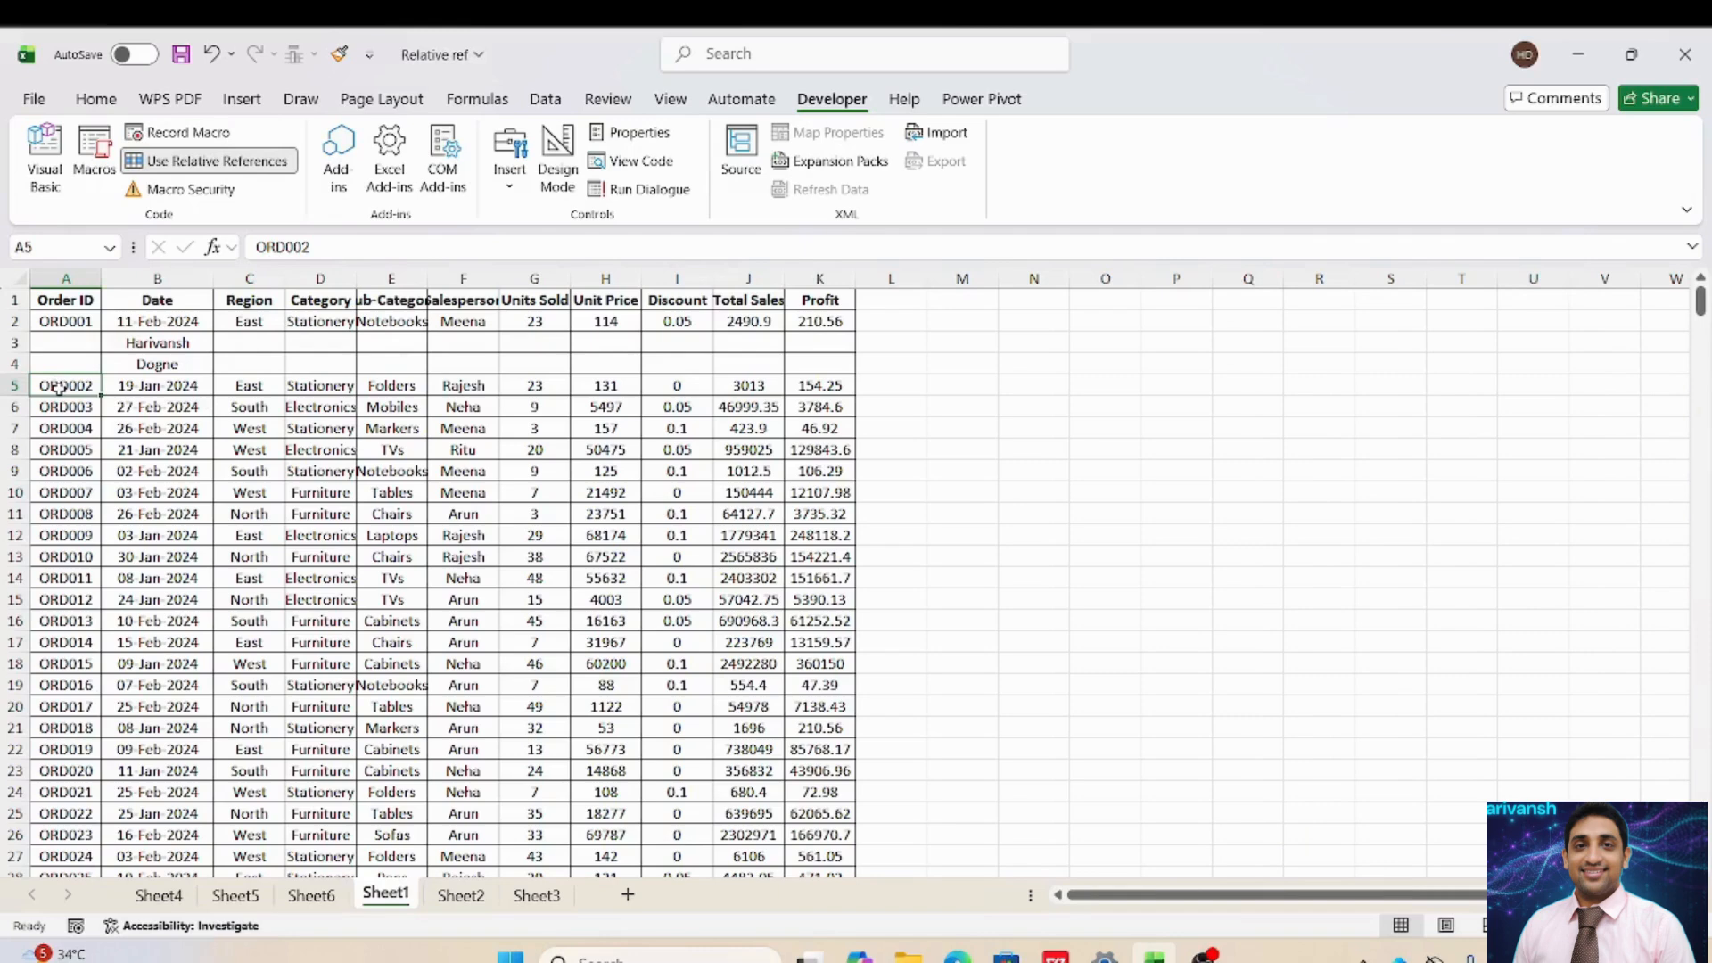
Run the Ctrl+q macro to add name rows under ORD002, ORD003 and ORD004.
key("ctrl+q")
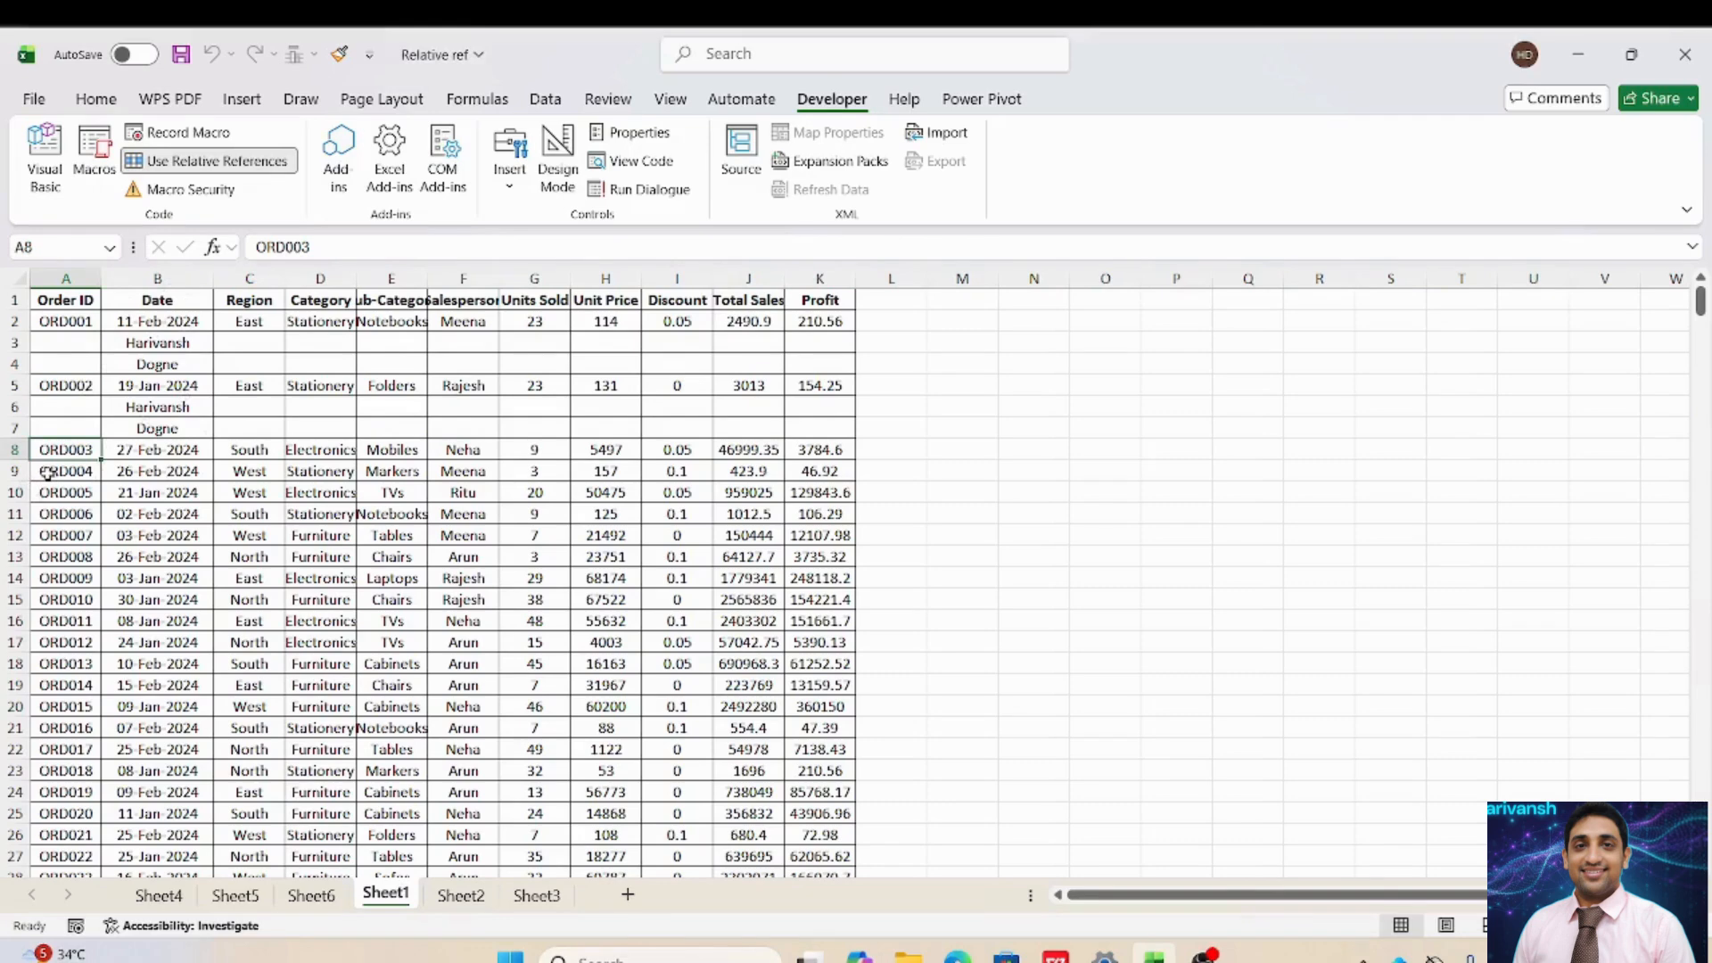
key("ctrl+q")
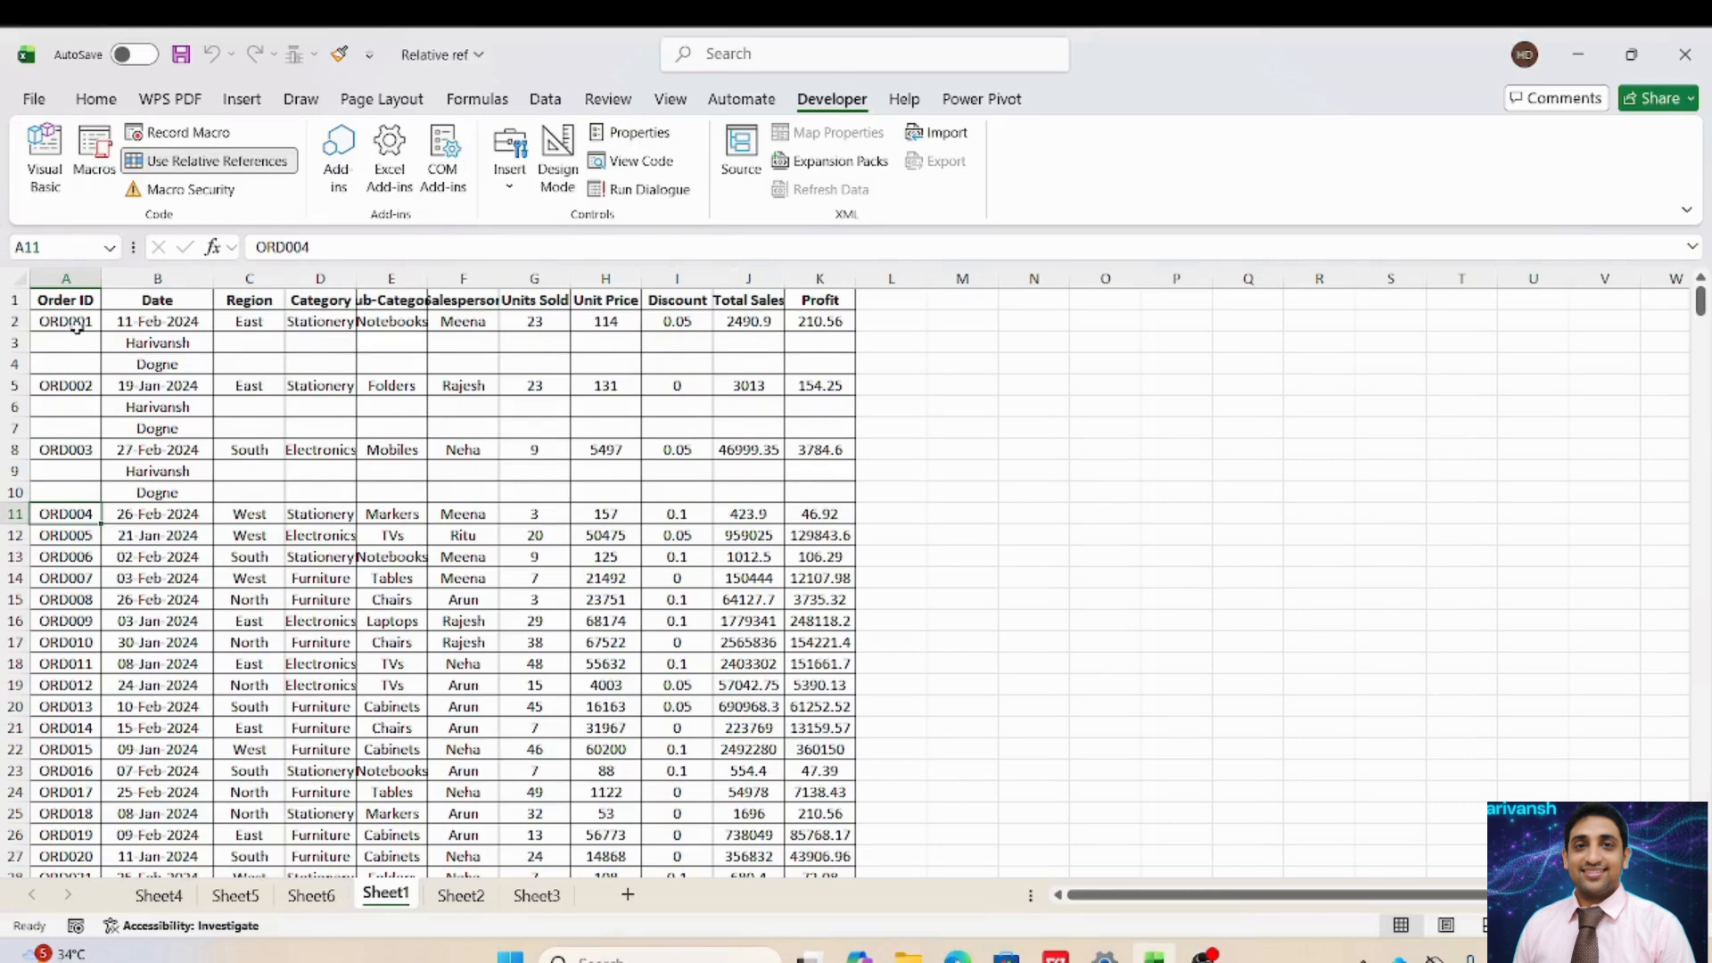
left_click(77, 327)
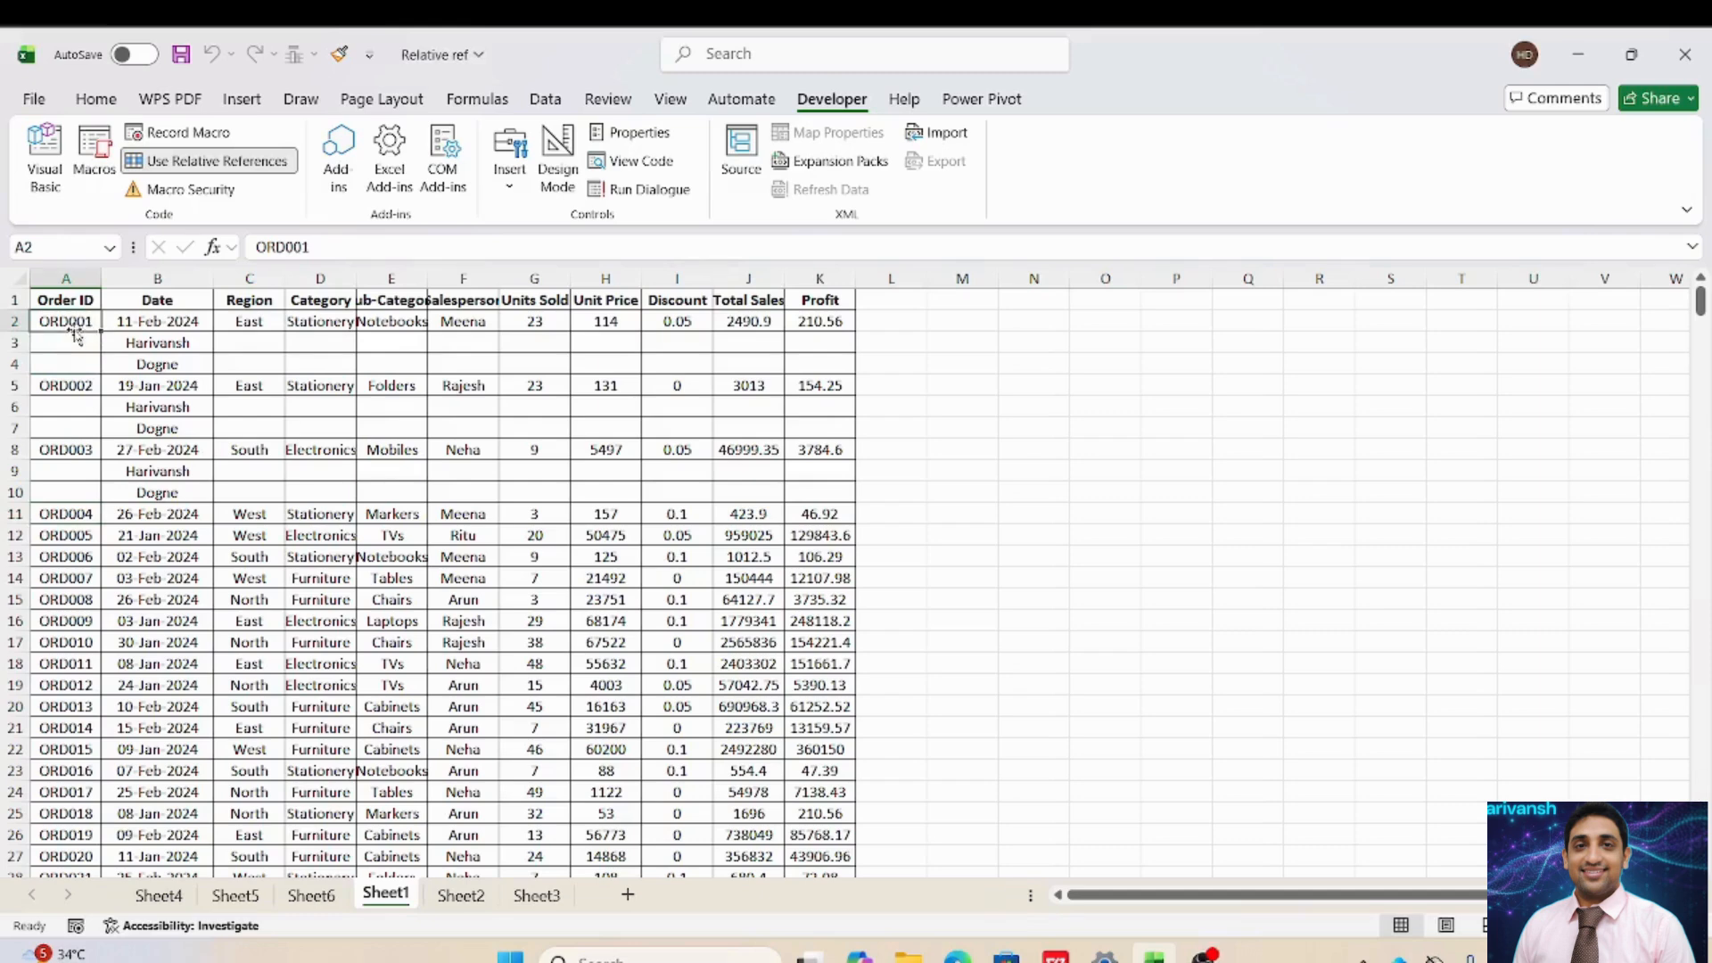
left_click(78, 385)
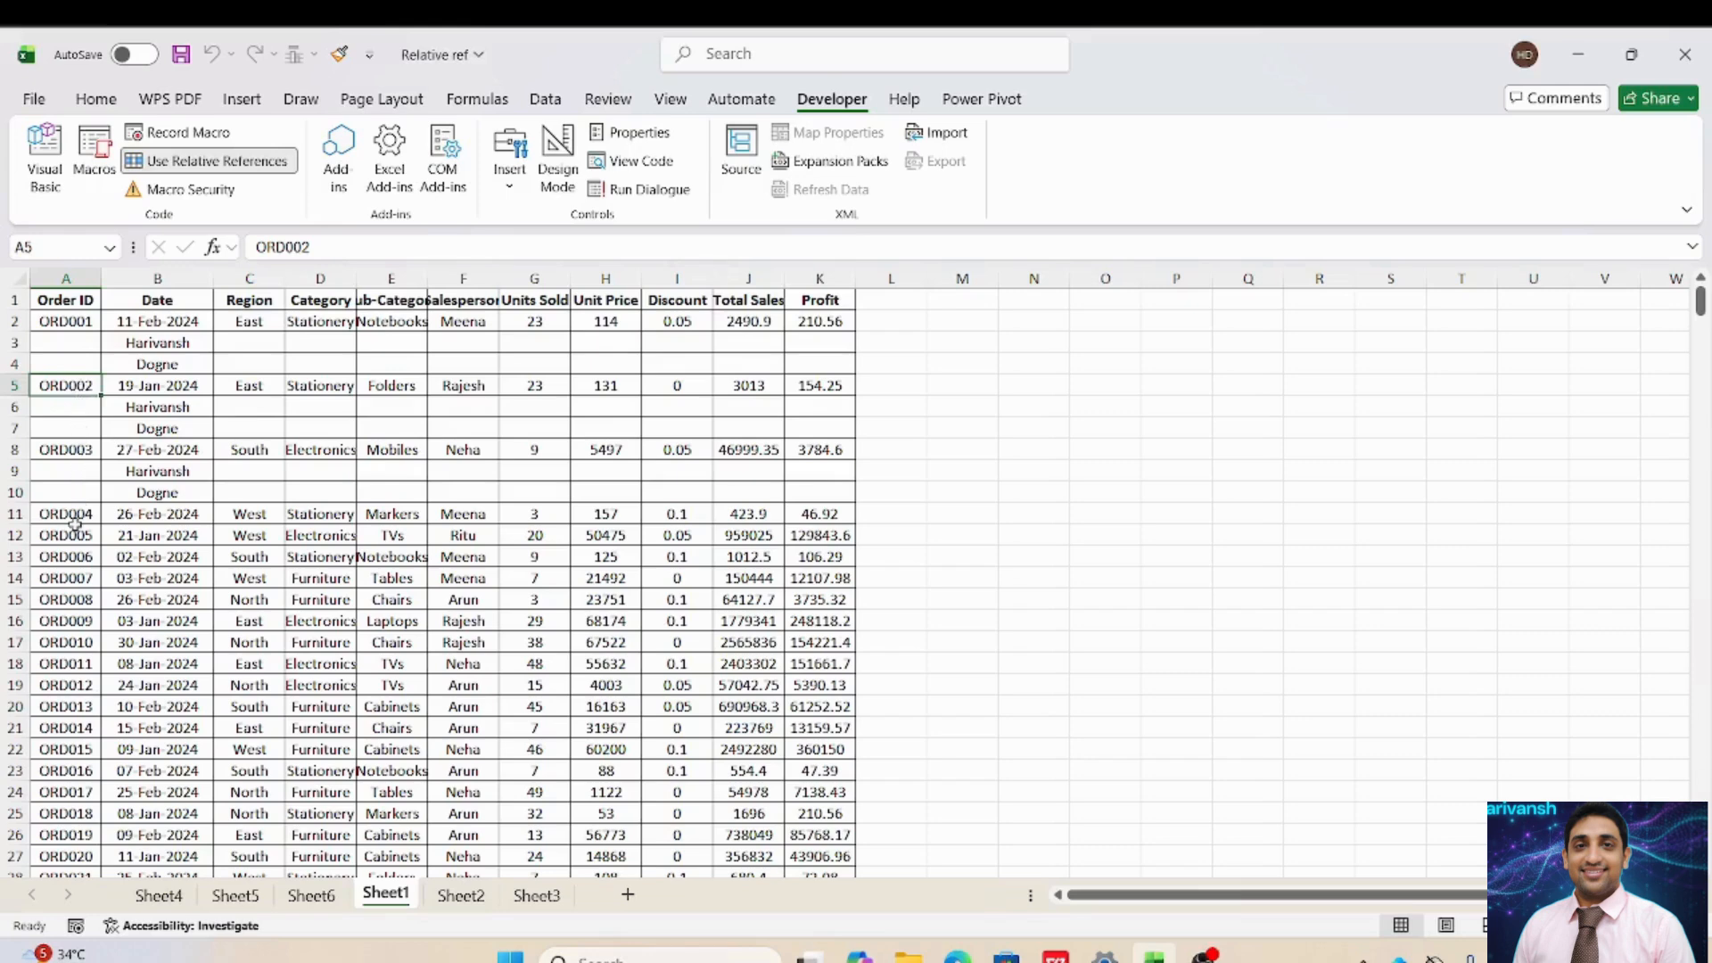
left_click(76, 520)
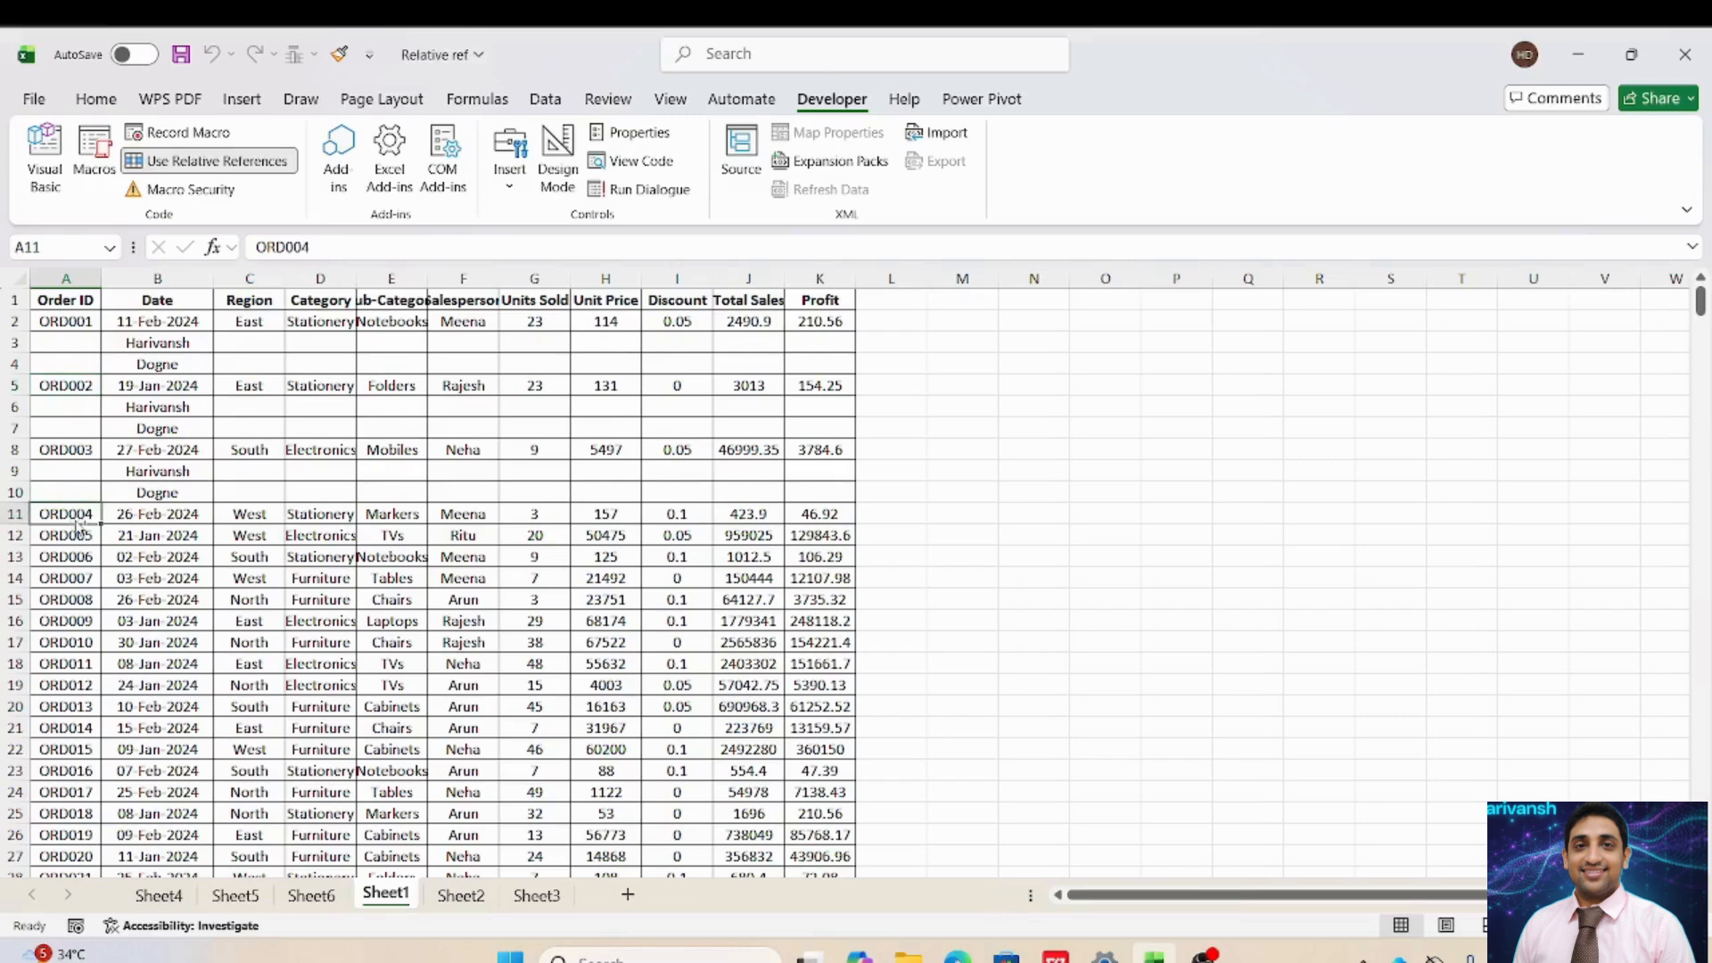
key("ctrl+q")
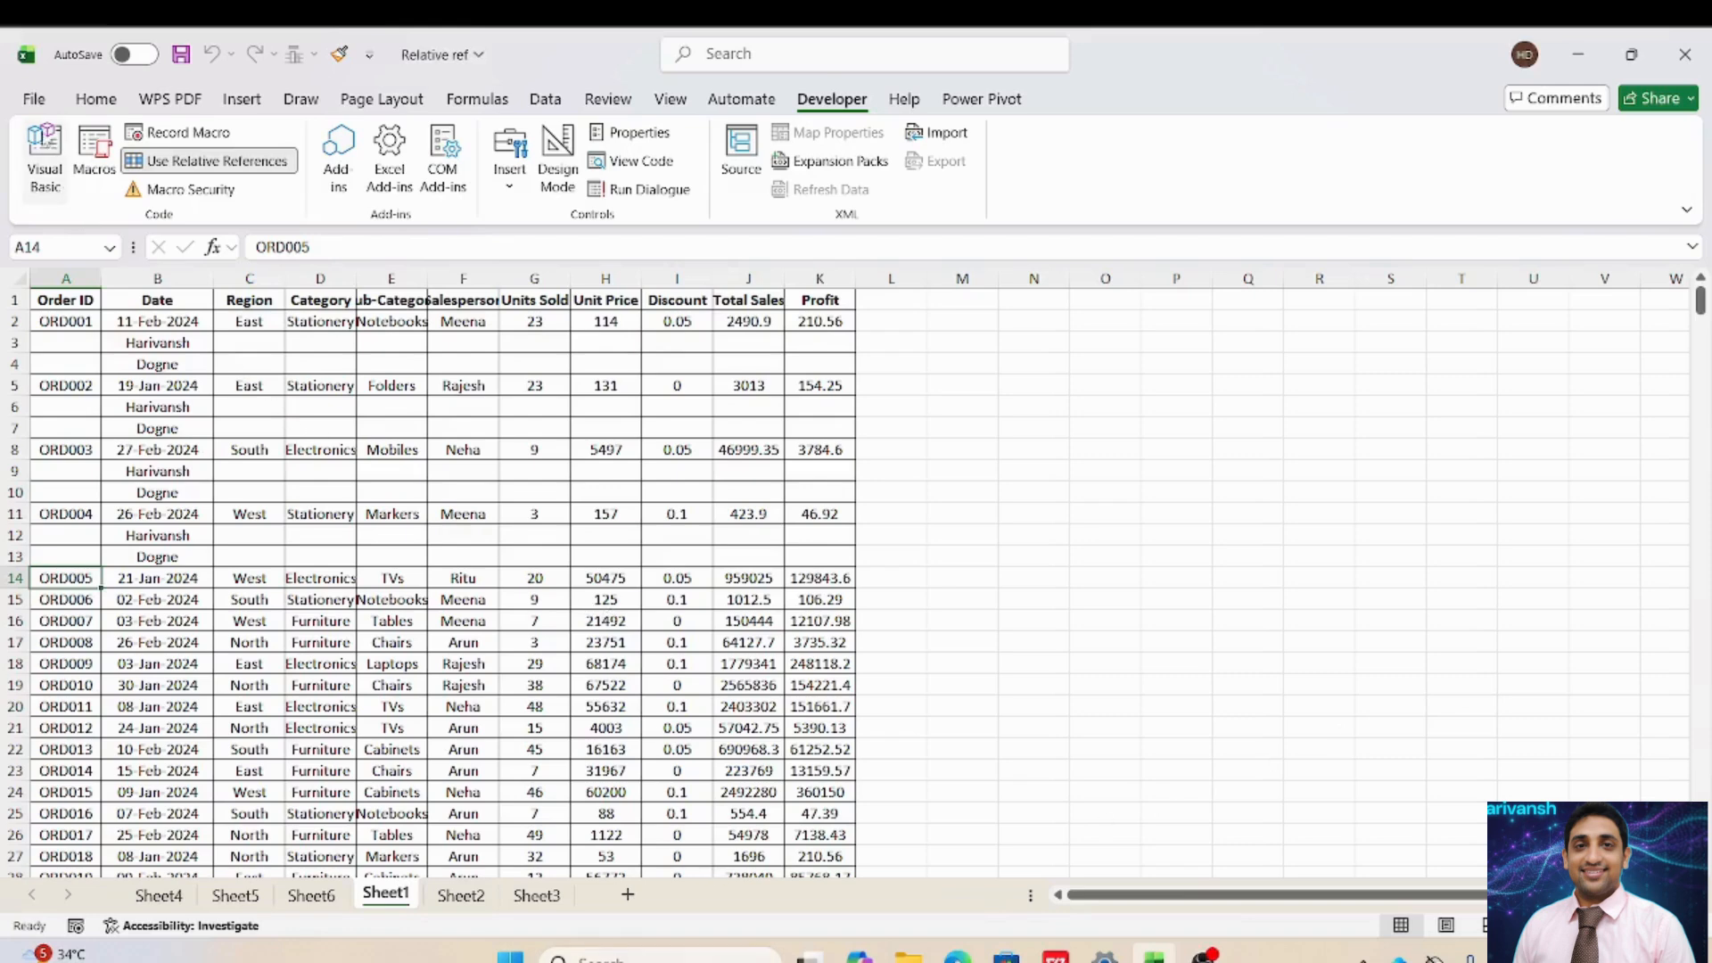
Go to the Save As page in the File backstage.
left_click(34, 100)
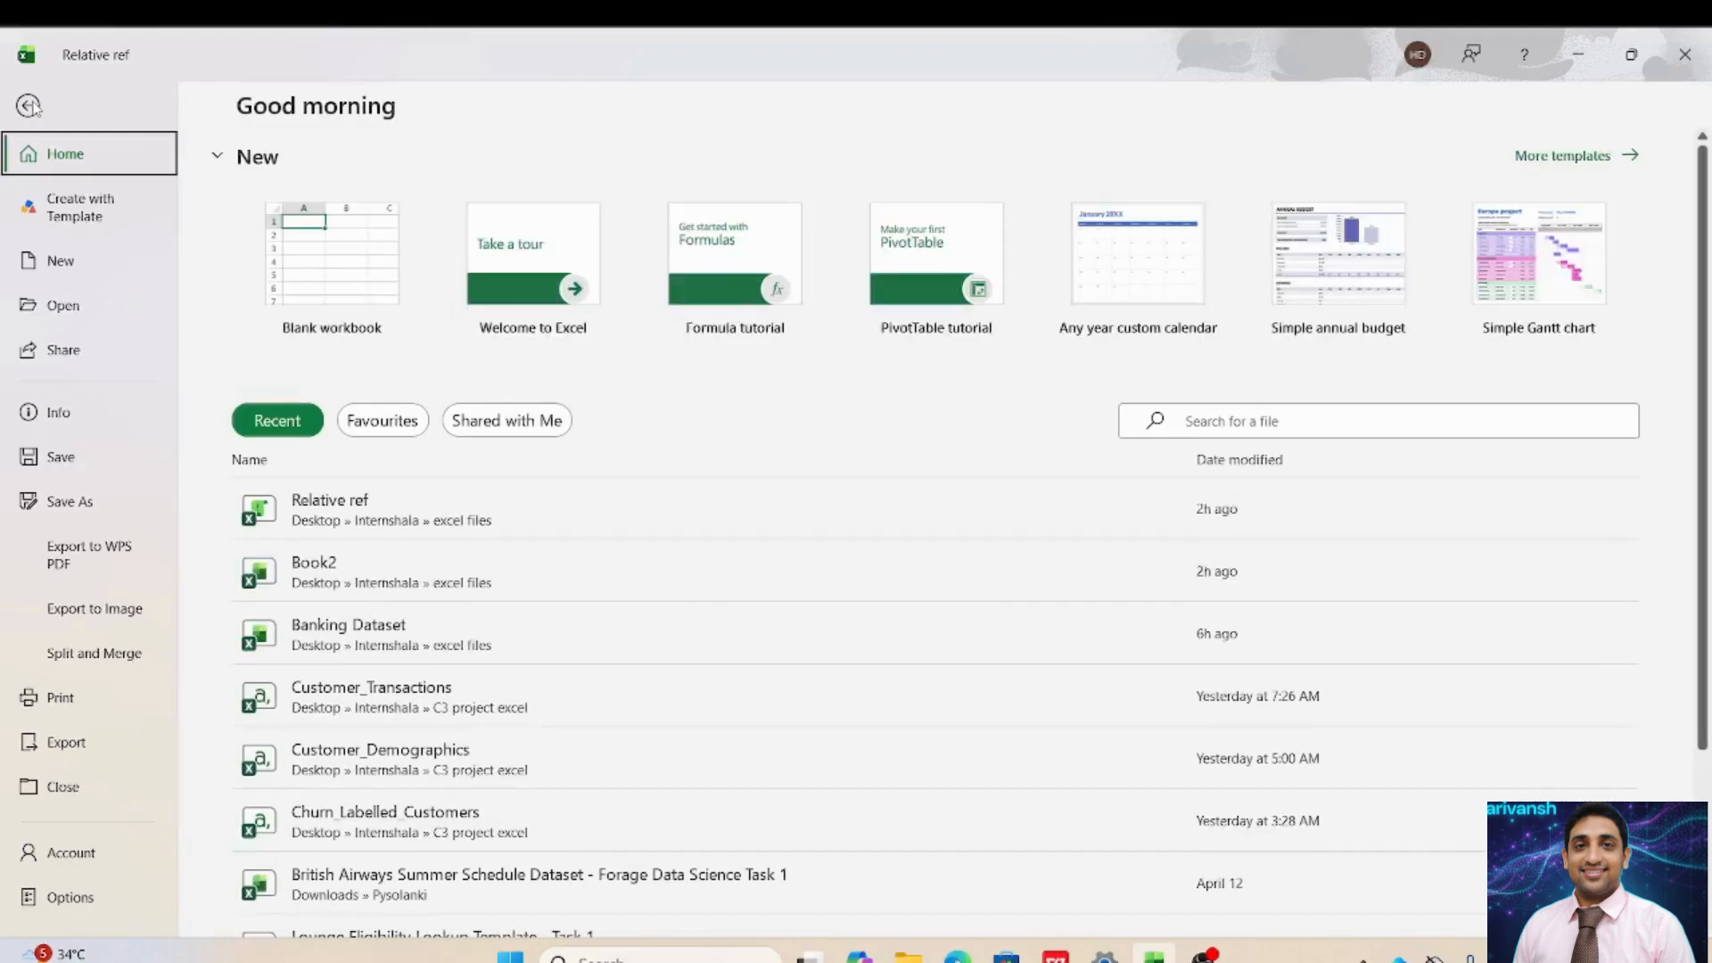
left_click(60, 502)
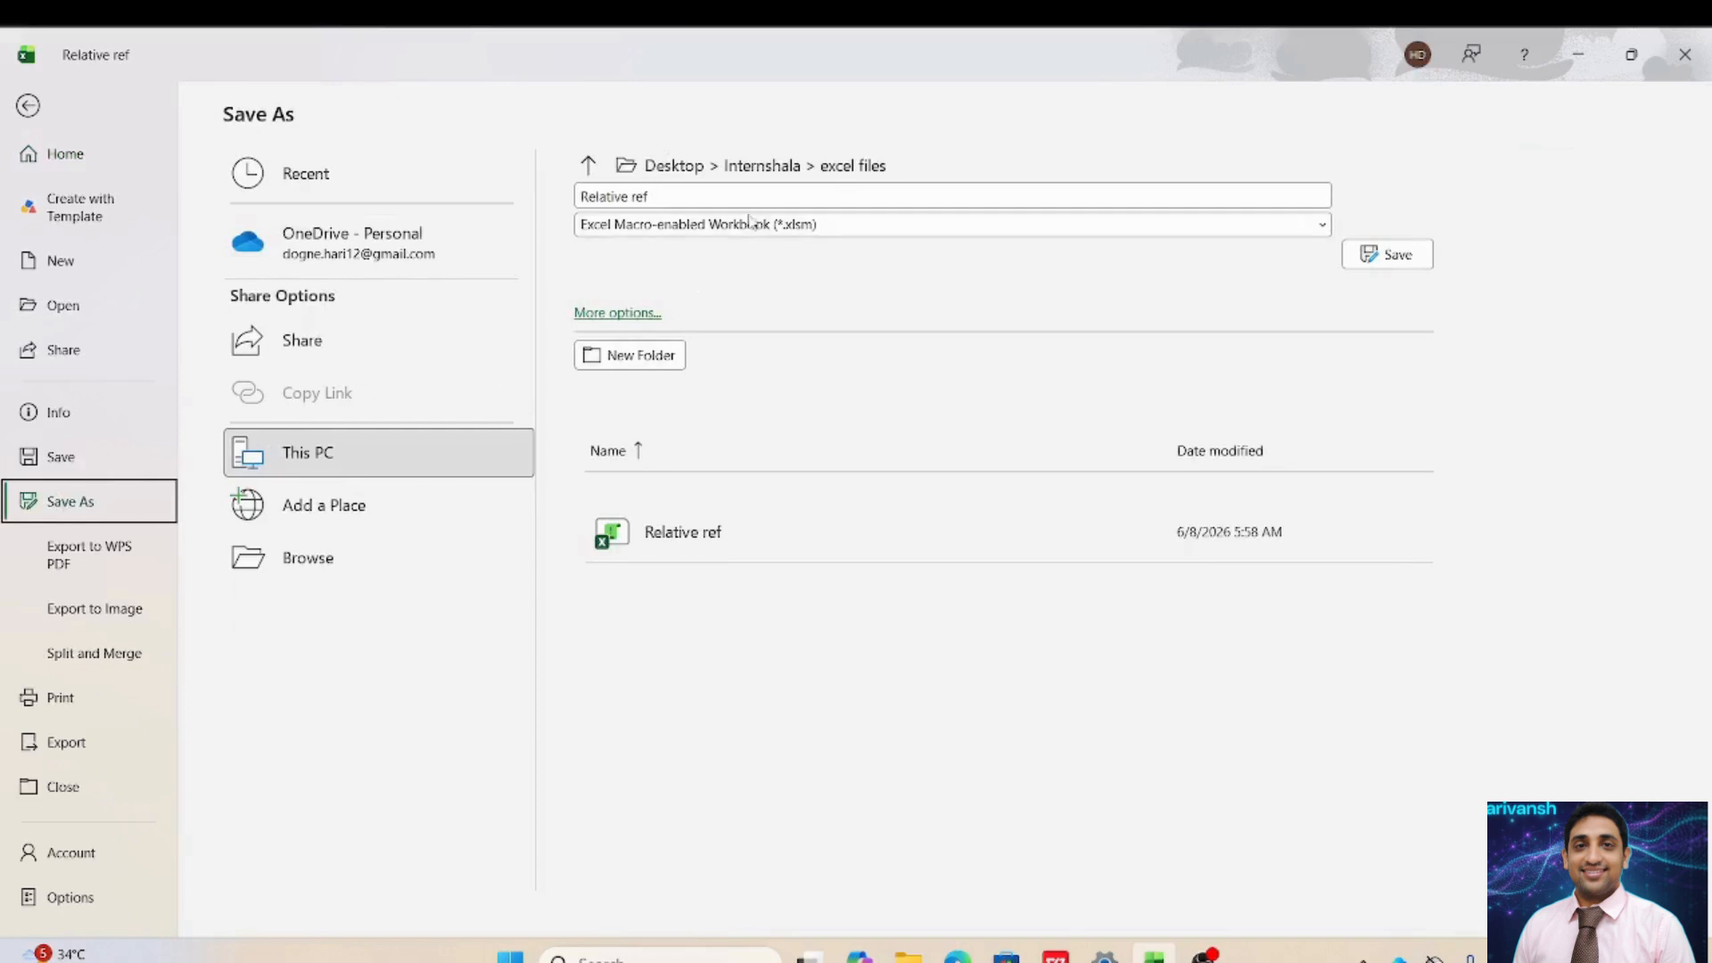
Save the workbook as 'Relative reference' in Excel Macro-enabled Workbook (*.xlsm) format.
left_click(688, 198)
left_click(688, 200)
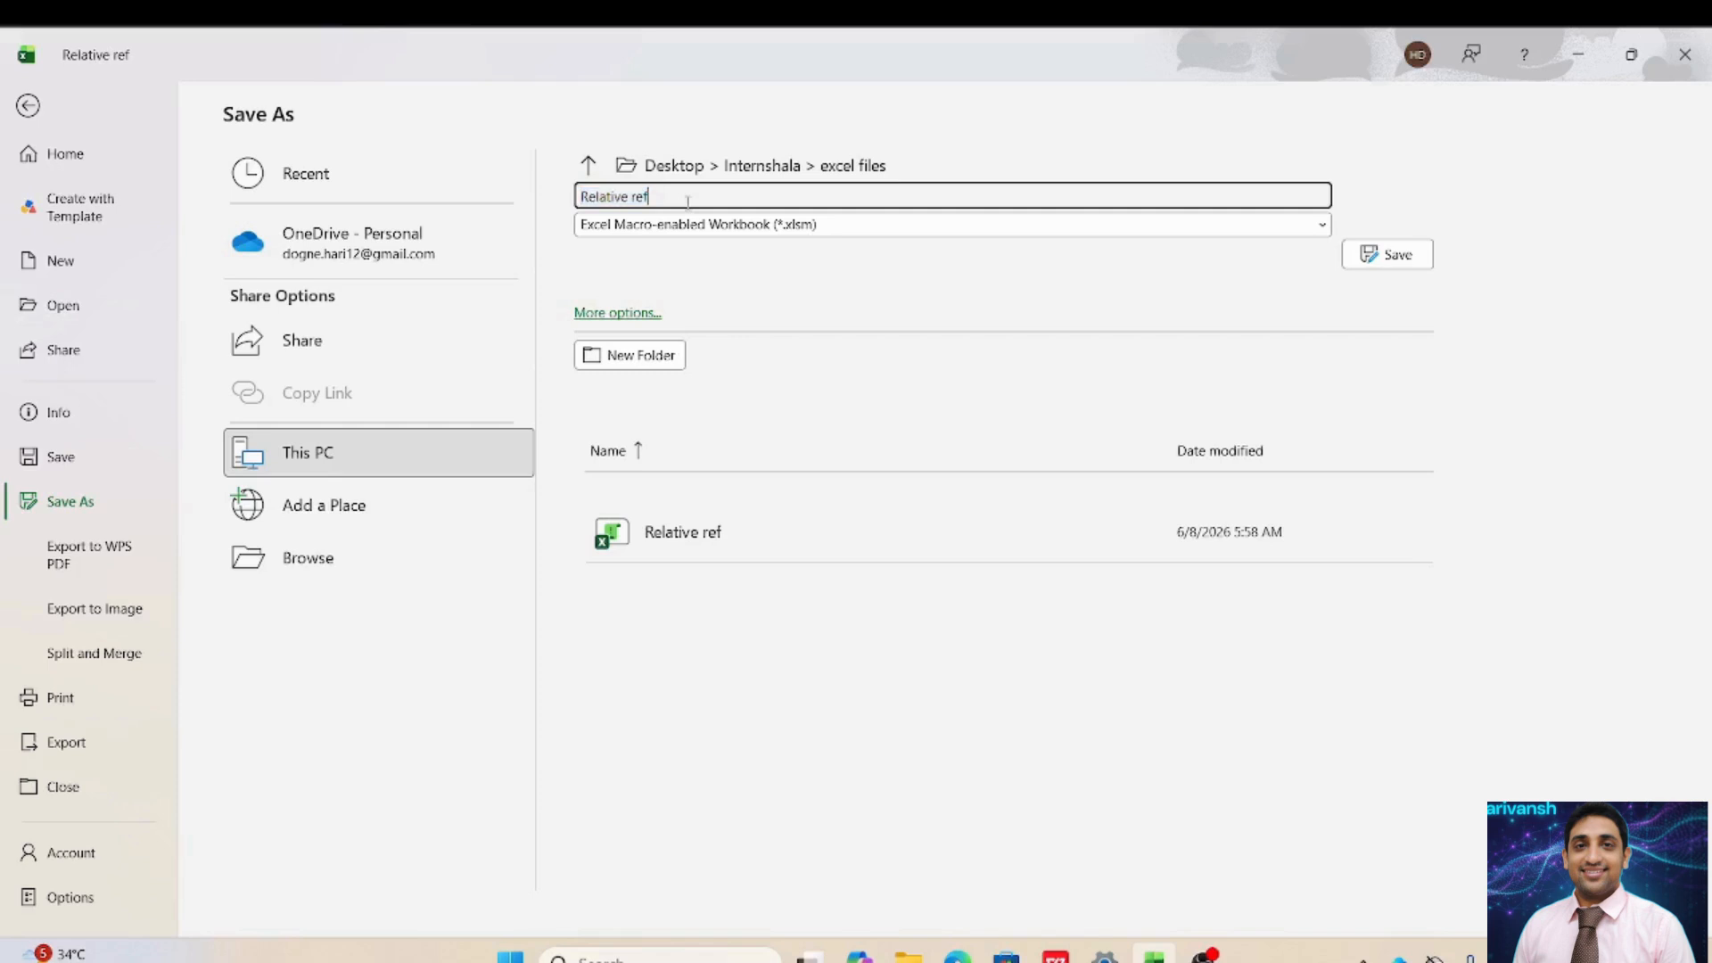
type("erence")
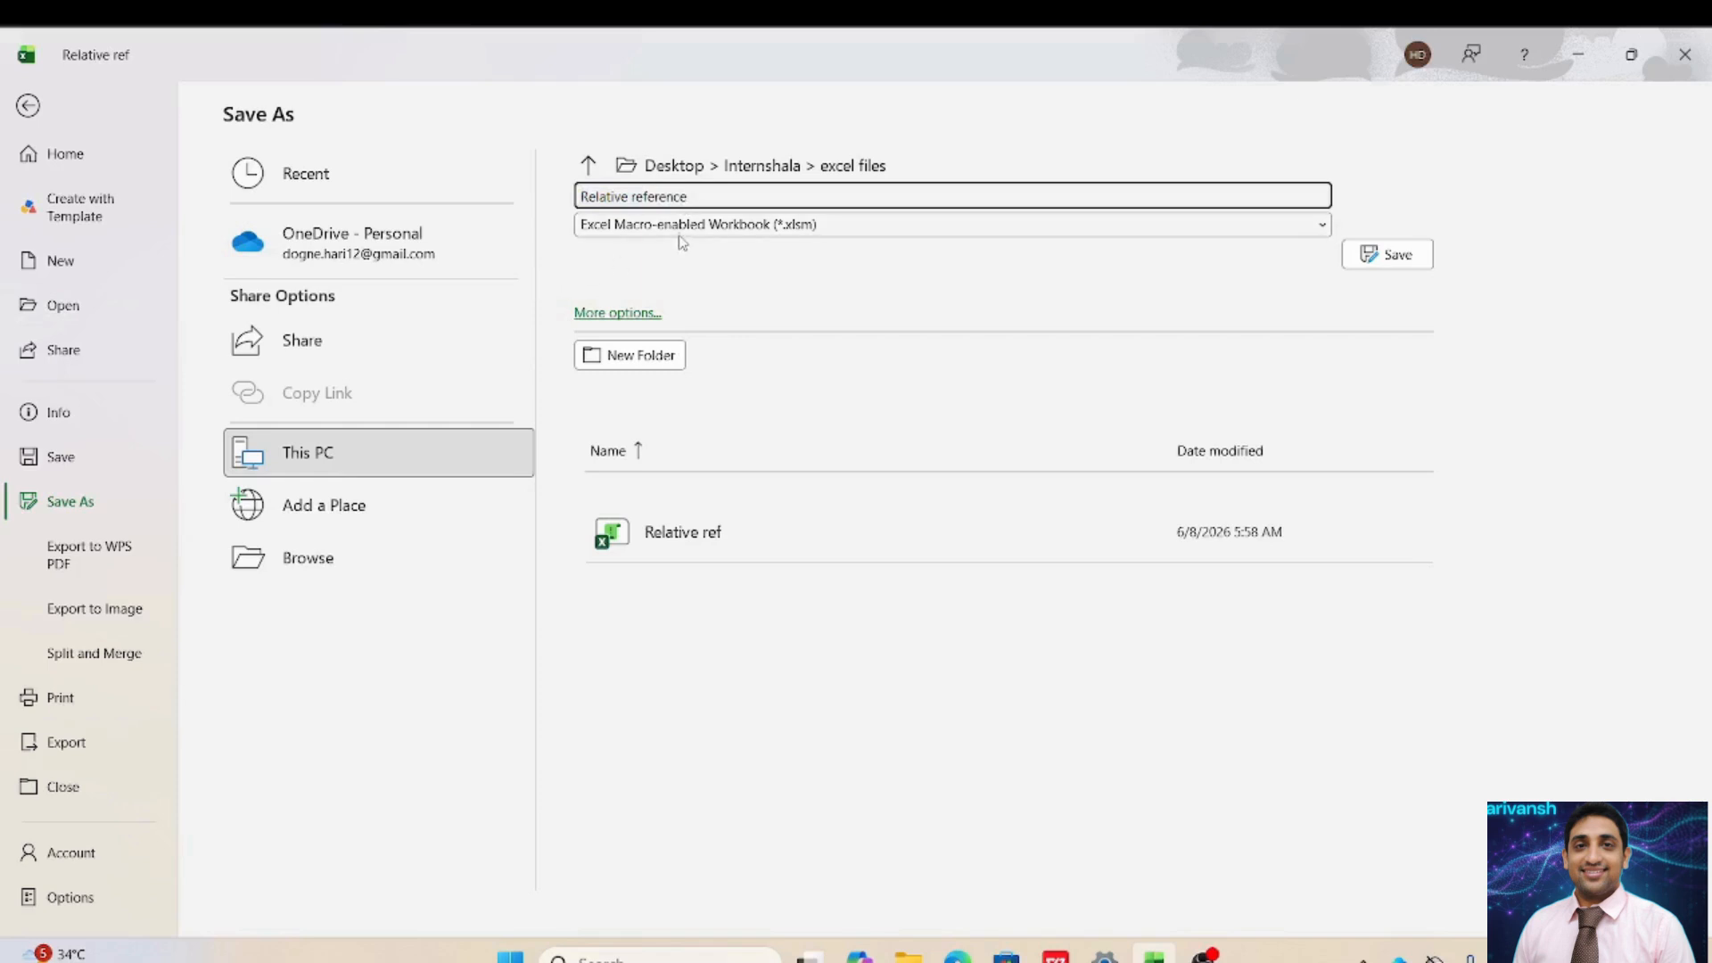
left_click(680, 228)
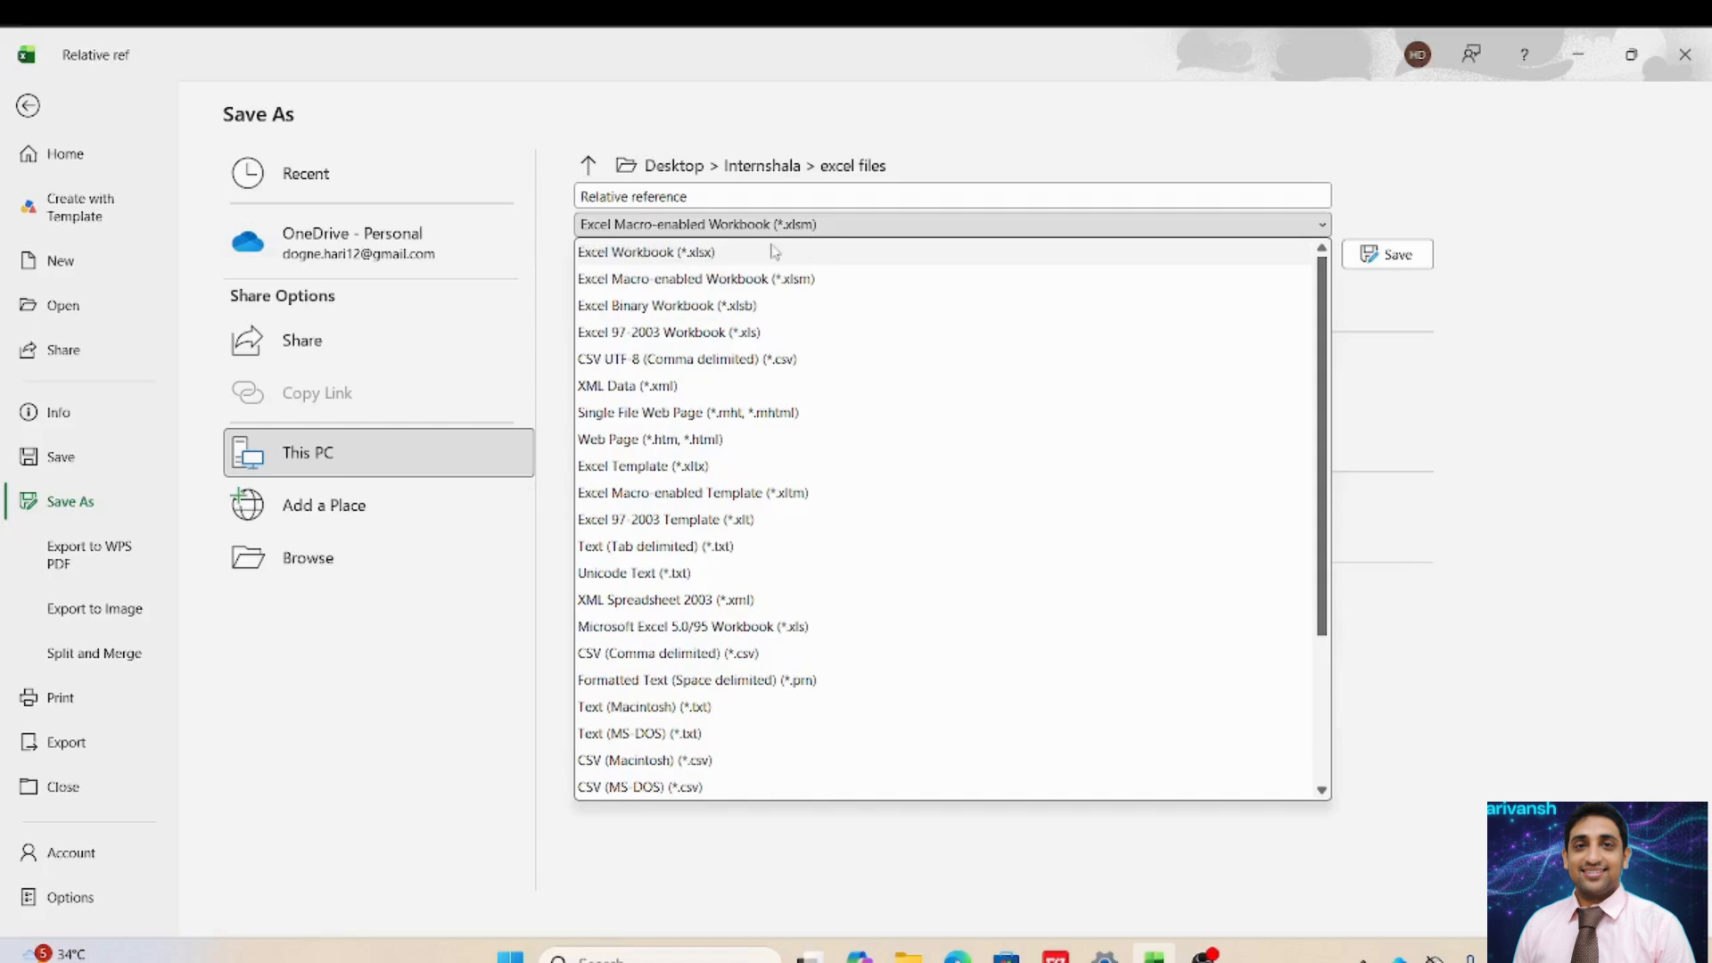
left_click(896, 234)
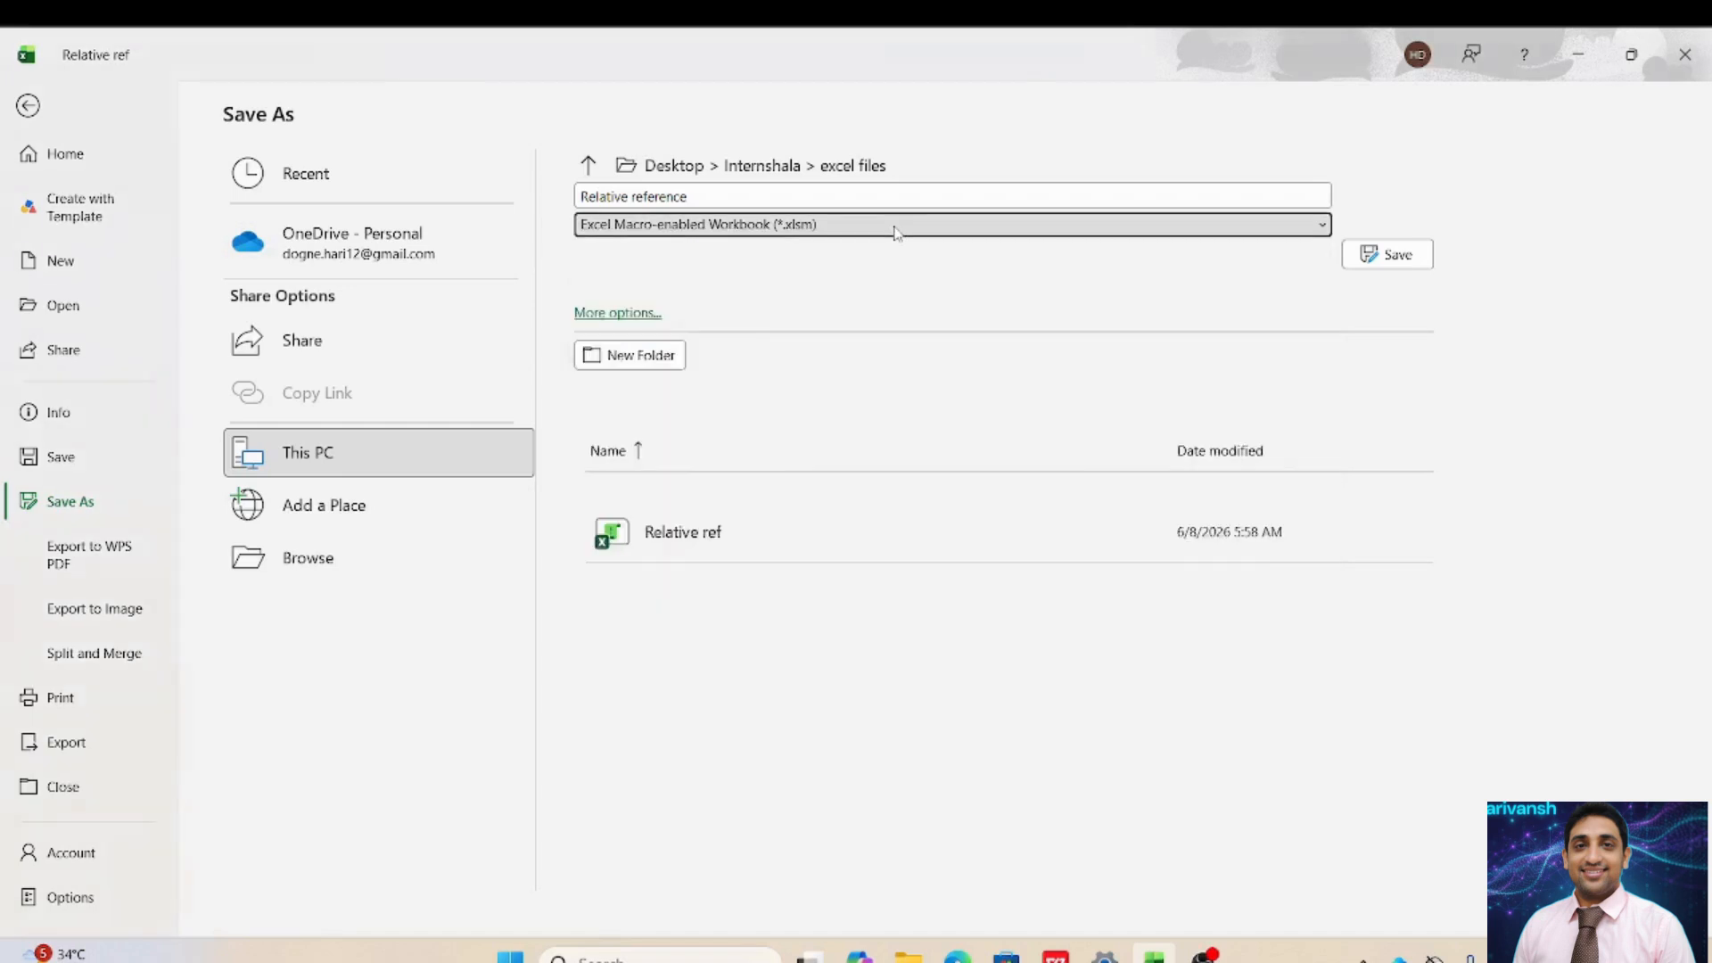
left_click(1382, 257)
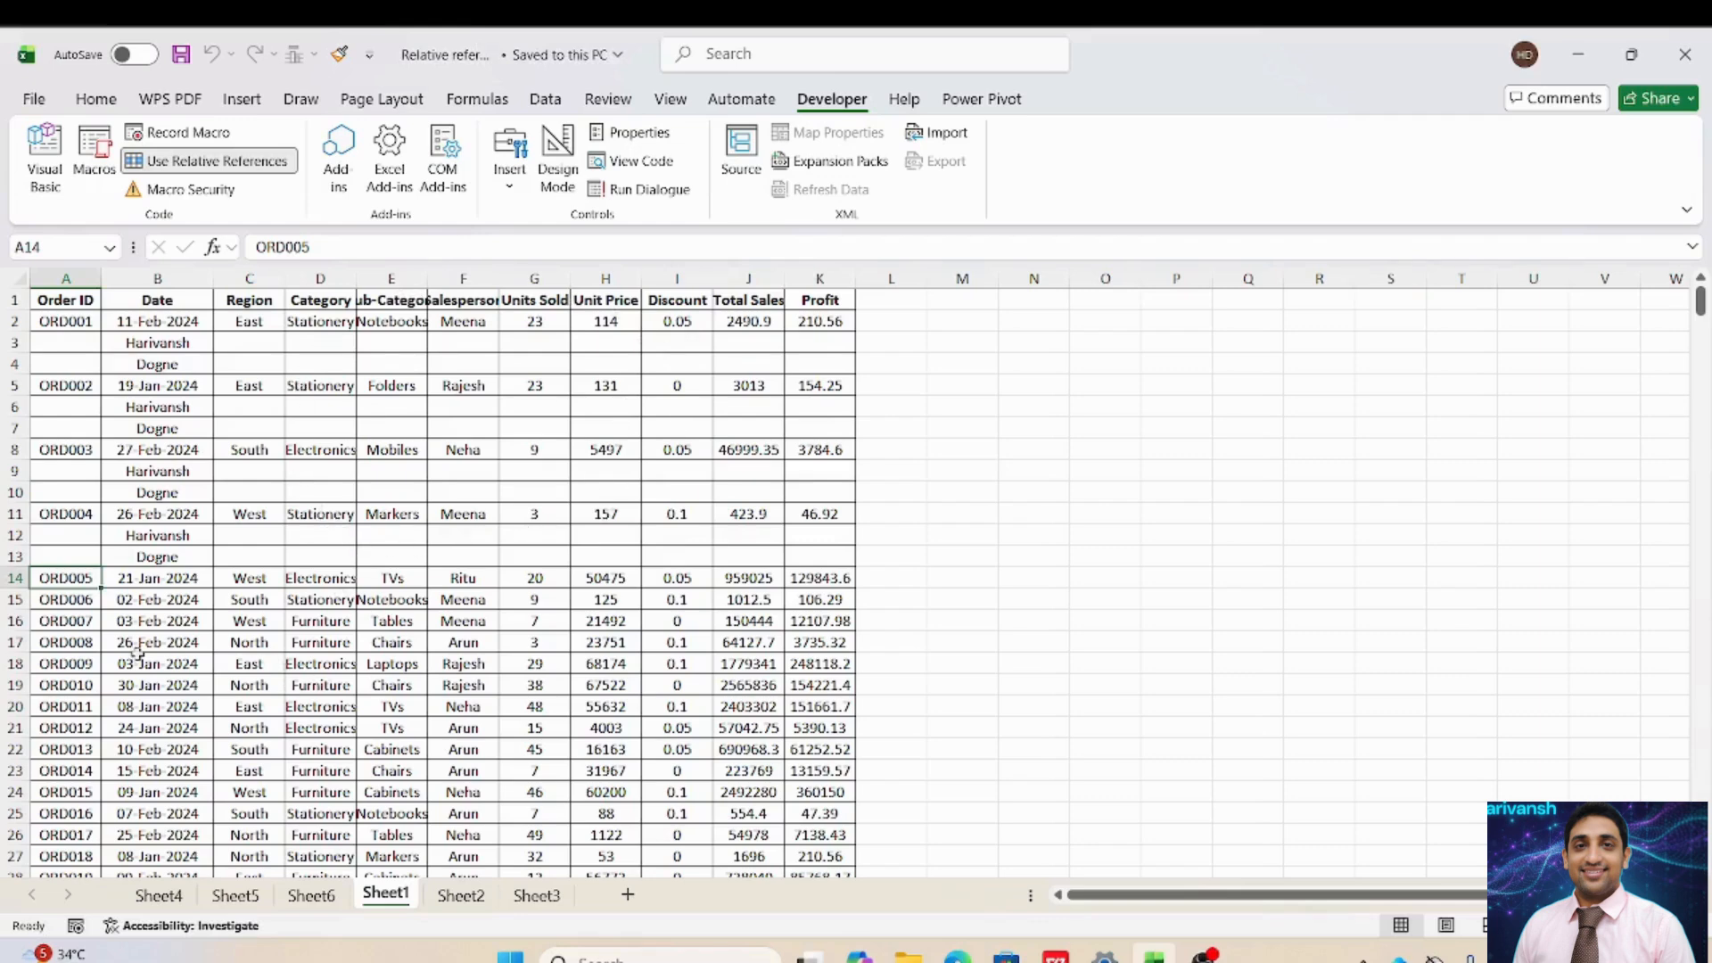
left_click(136, 452)
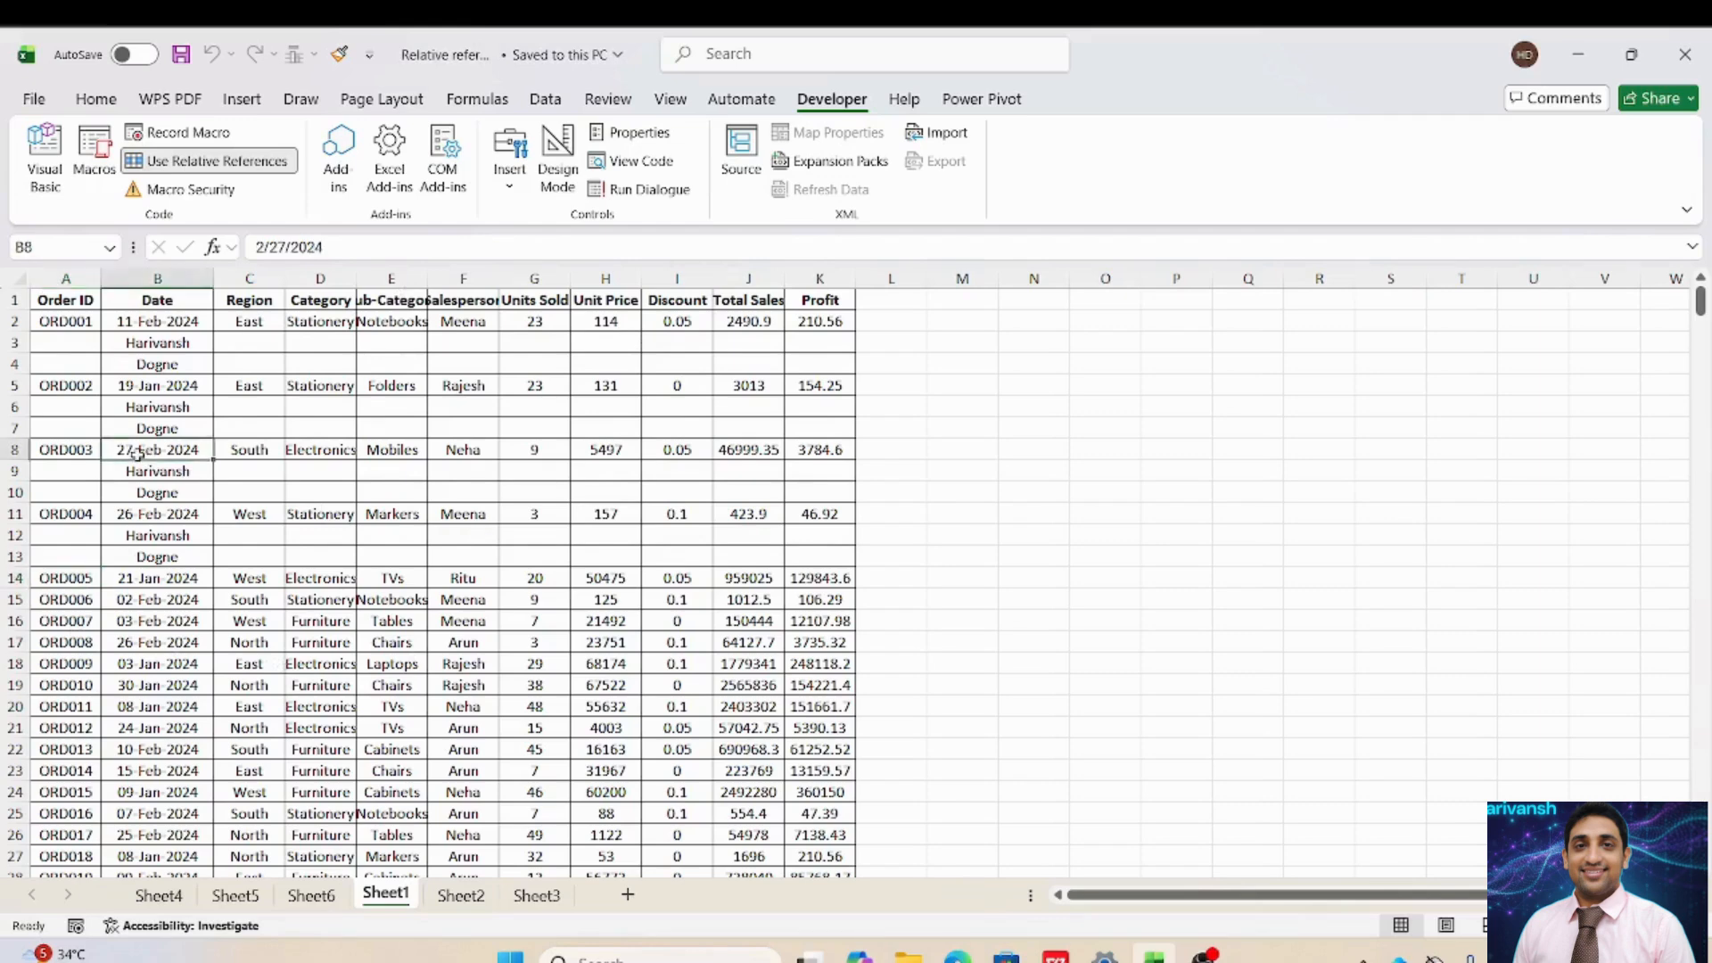